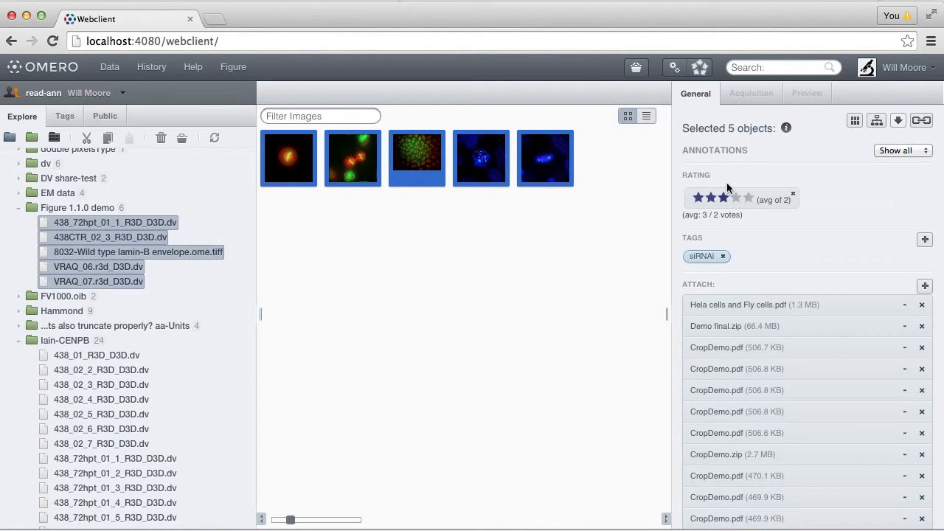
# - Get the link to the five selected images and use it to add them to a new file in OMERO.figure
pyautogui.click(922, 120)
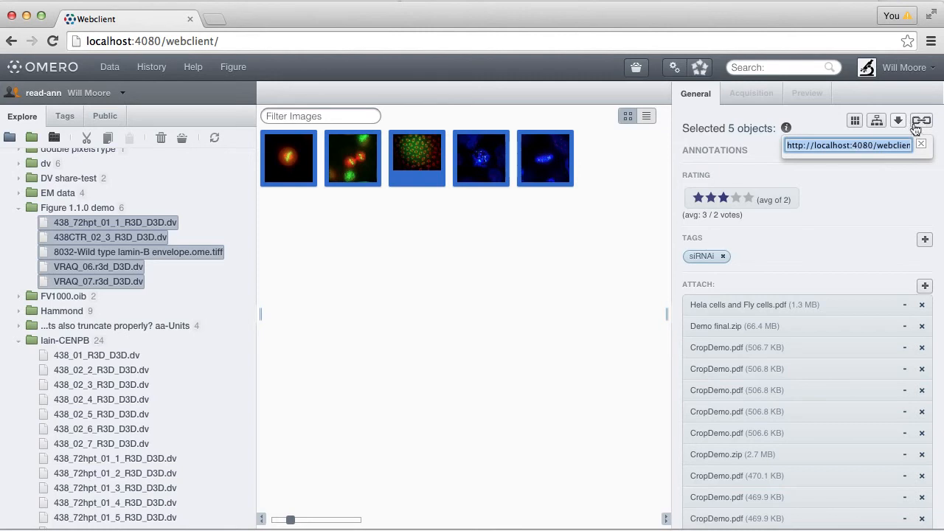
pyautogui.click(235, 68)
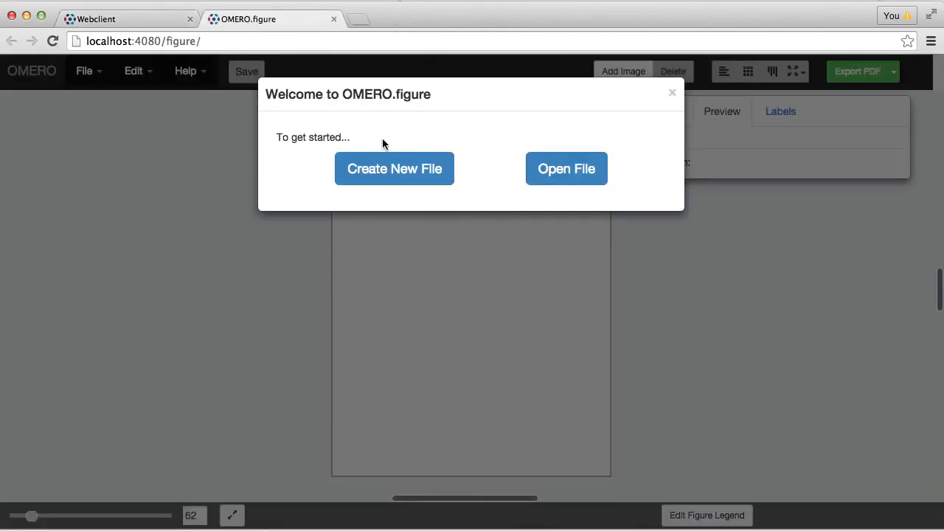
pyautogui.click(391, 172)
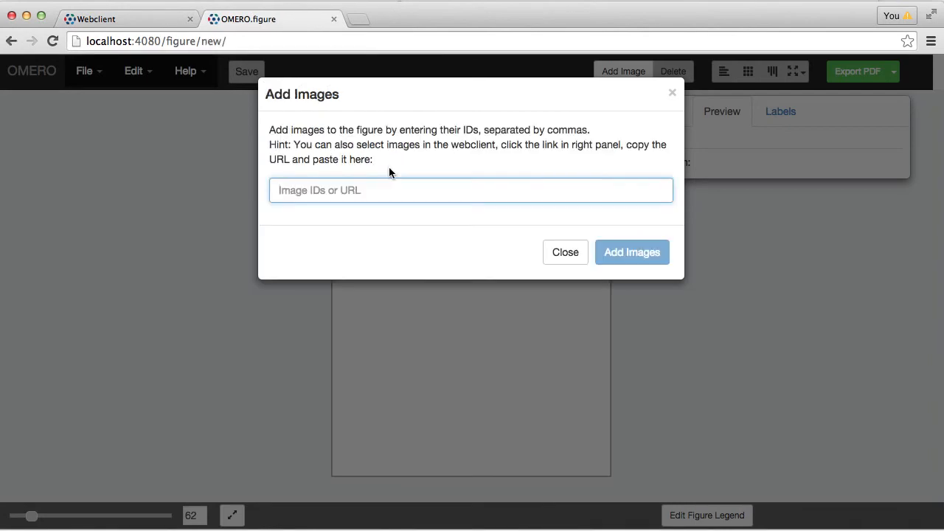
pyautogui.write('http://localhost:4080/webclient/?show=image-134|image-339|image-341|image-4408|image-4423')
pyautogui.click(632, 252)
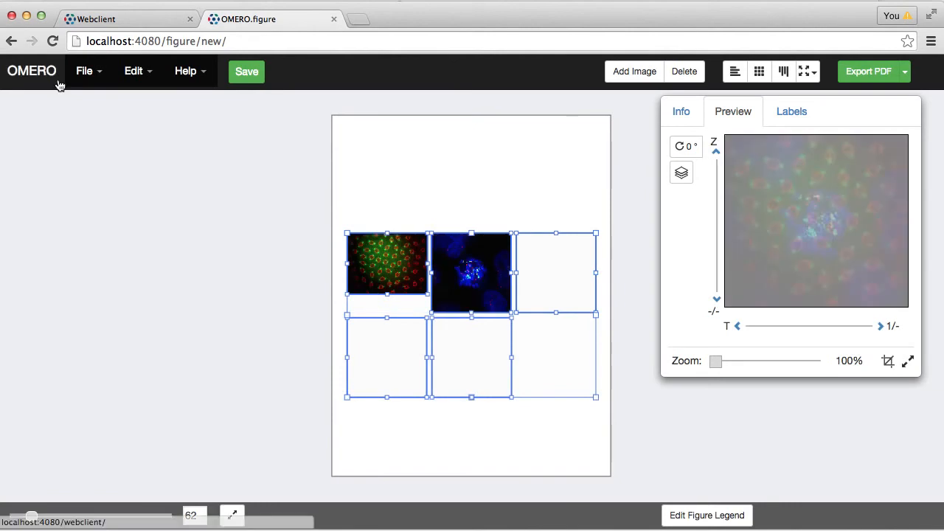
# - Set the number of pages in the figure's paper setup to 6
pyautogui.click(86, 73)
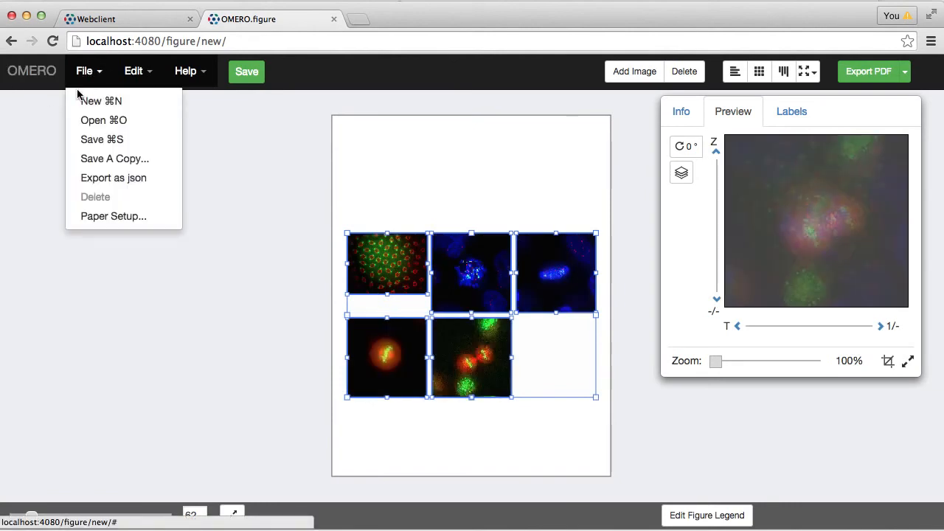
pyautogui.click(111, 217)
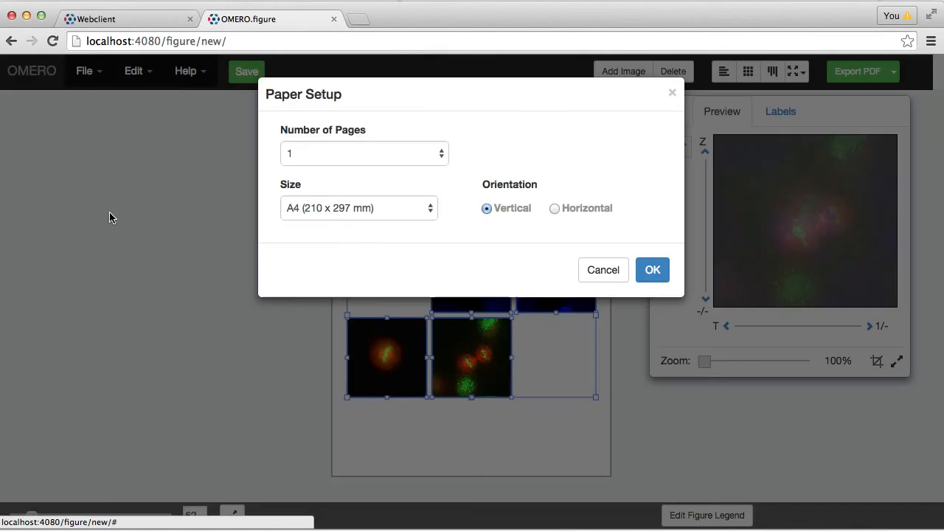
pyautogui.click(376, 157)
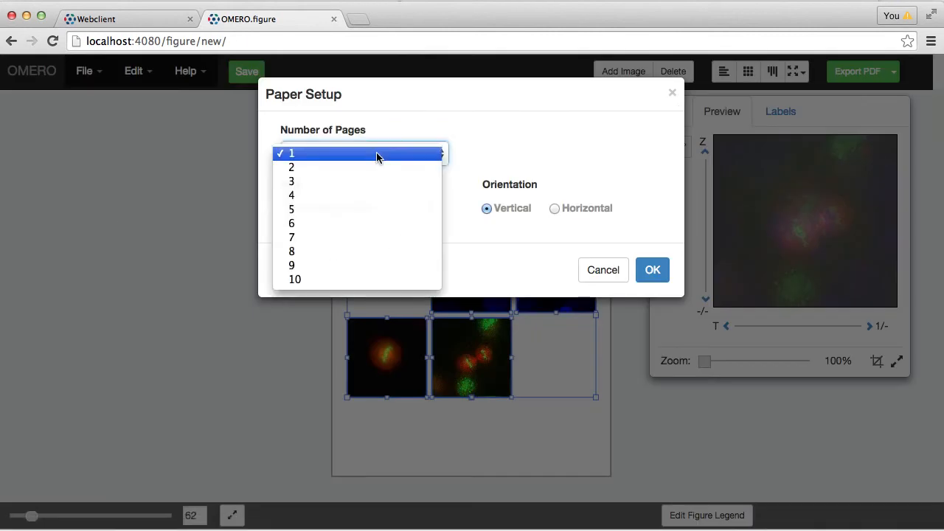
pyautogui.click(389, 223)
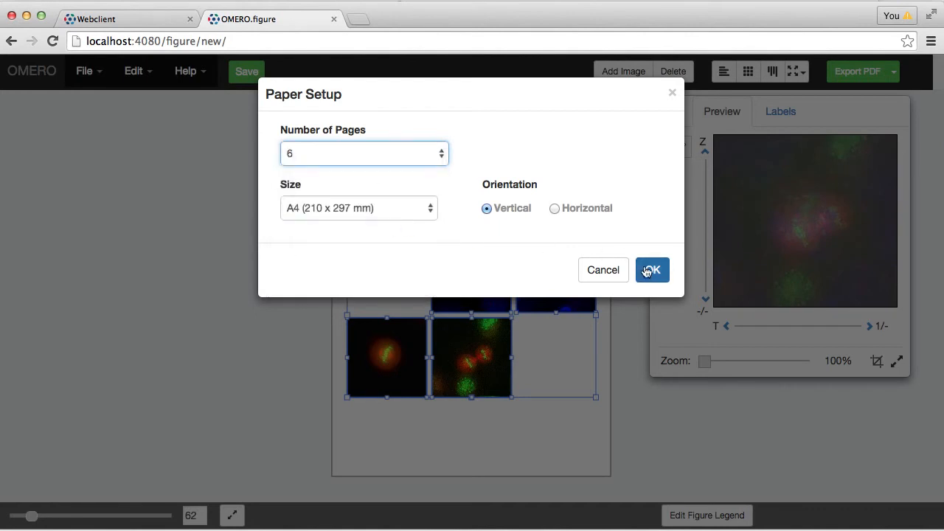
pyautogui.click(644, 271)
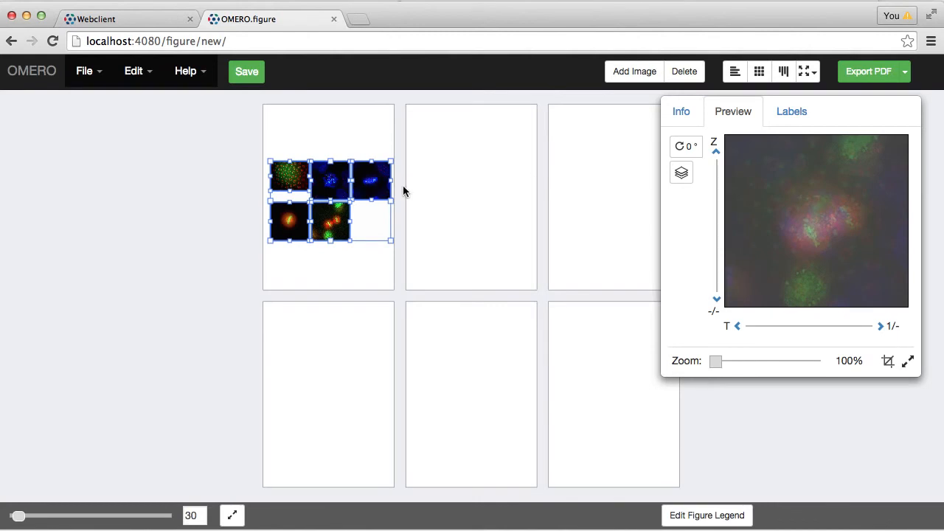
# - Move the two blue images to the third page, the green nuclei image to the second, and shift the remaining pair up on the first
pyautogui.hscroll(2, 403, 191)
pyautogui.click(307, 150)
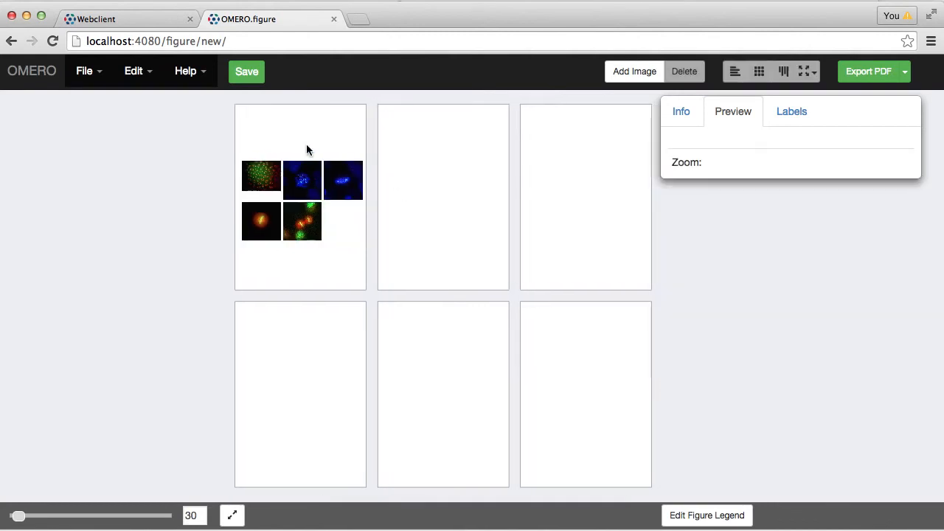
pyautogui.moveTo(307, 150); pyautogui.dragTo(587, 186)
pyautogui.moveTo(253, 174); pyautogui.dragTo(426, 172)
pyautogui.moveTo(302, 257); pyautogui.dragTo(280, 191)
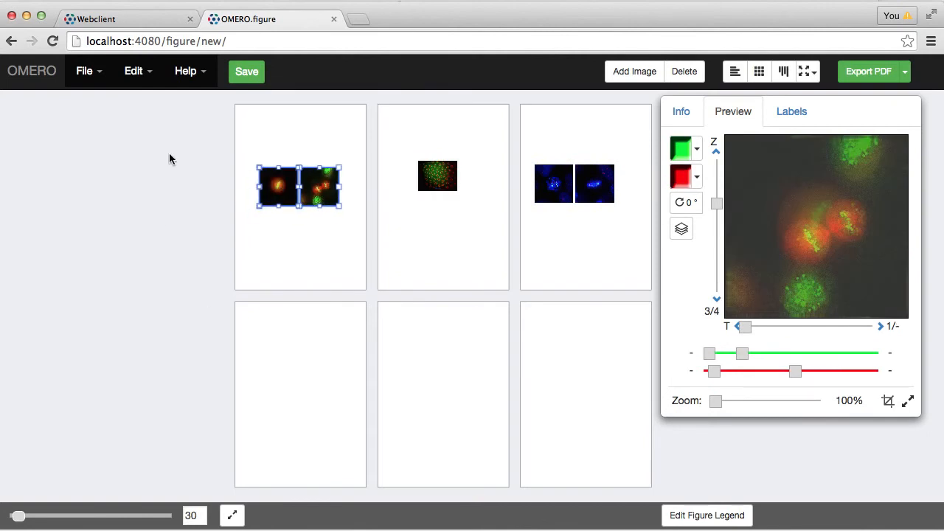
# - Reduce the number of pages in the figure's paper setup to 2
pyautogui.click(90, 74)
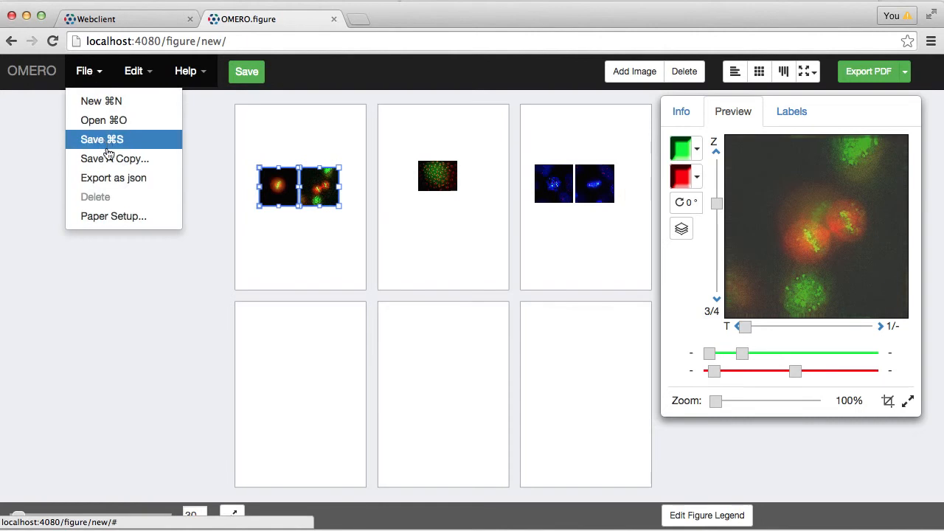
pyautogui.click(122, 216)
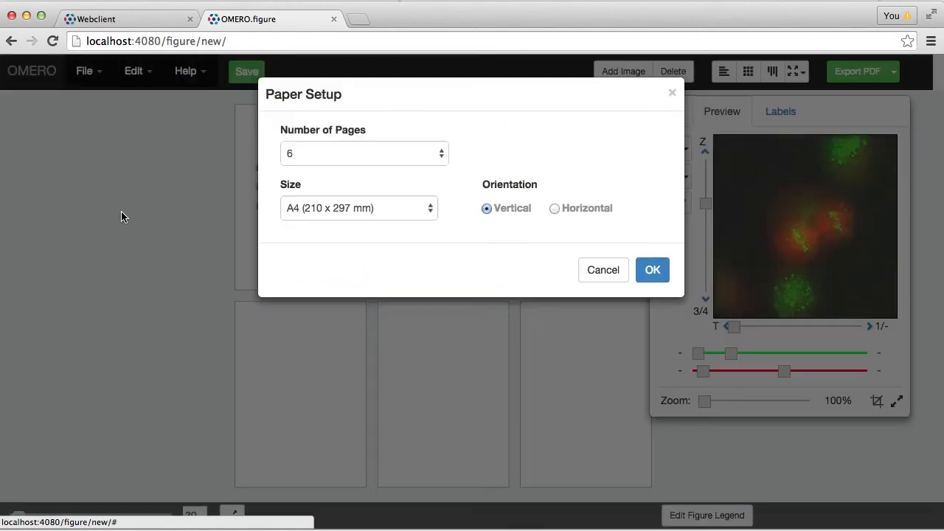
pyautogui.click(314, 153)
pyautogui.click(319, 98)
pyautogui.click(653, 270)
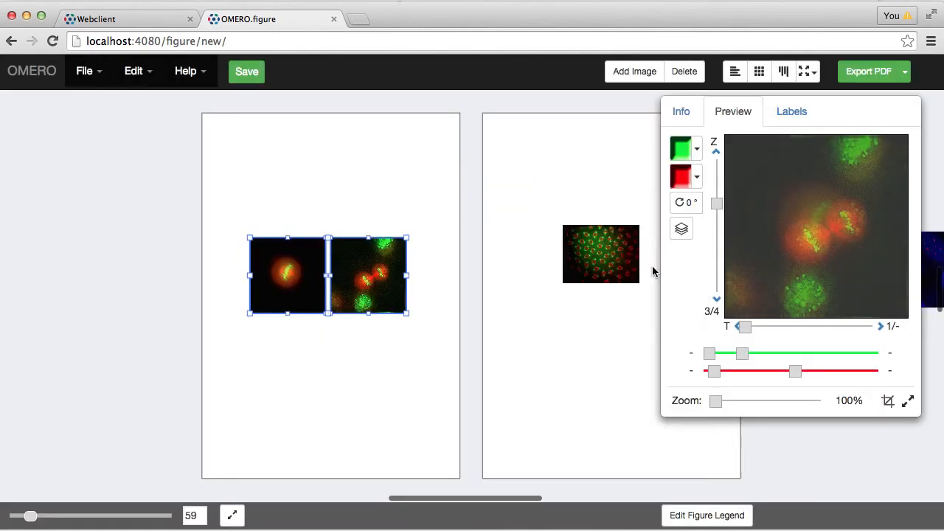
# - Move the two blue images off the empty area onto the first page to form a two-by-two grid, and select all four panels
pyautogui.hscroll(5, 485, 312)
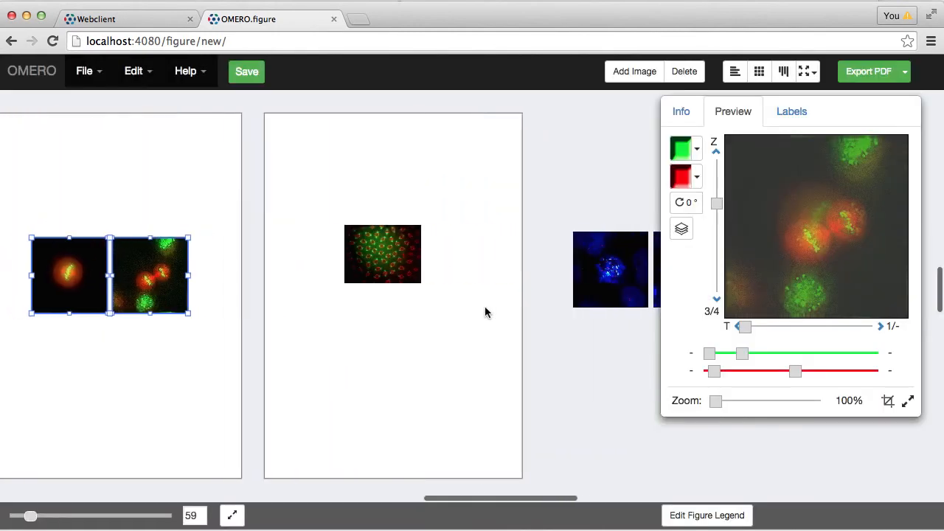
pyautogui.hscroll(2, 552, 198)
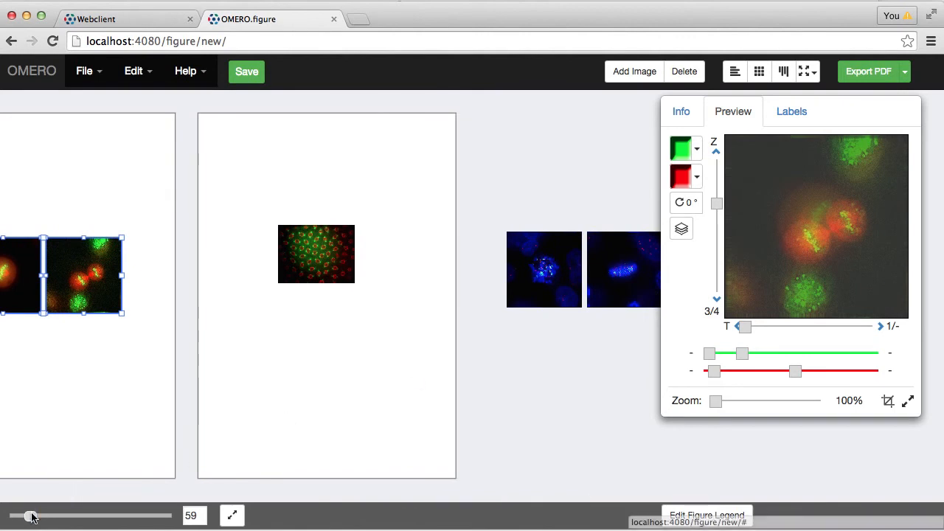
pyautogui.moveTo(31, 517); pyautogui.dragTo(22, 516)
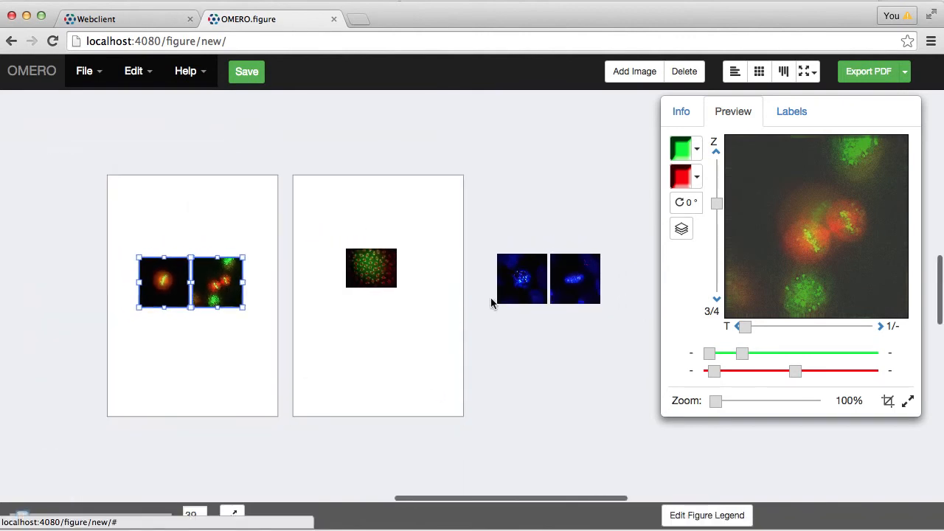
pyautogui.moveTo(499, 237); pyautogui.dragTo(203, 322)
pyautogui.moveTo(117, 283); pyautogui.dragTo(222, 301)
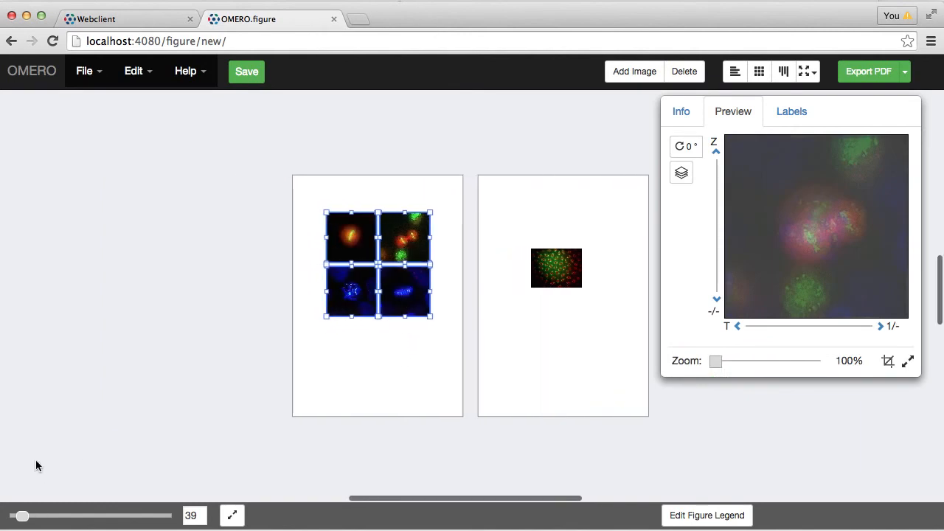
# - Show 10 µm scalebars with labels at font size 14 on the four selected panels
pyautogui.moveTo(22, 516); pyautogui.dragTo(71, 517)
pyautogui.hscroll(-6, 166, 284)
pyautogui.scroll(3, 169, 282)
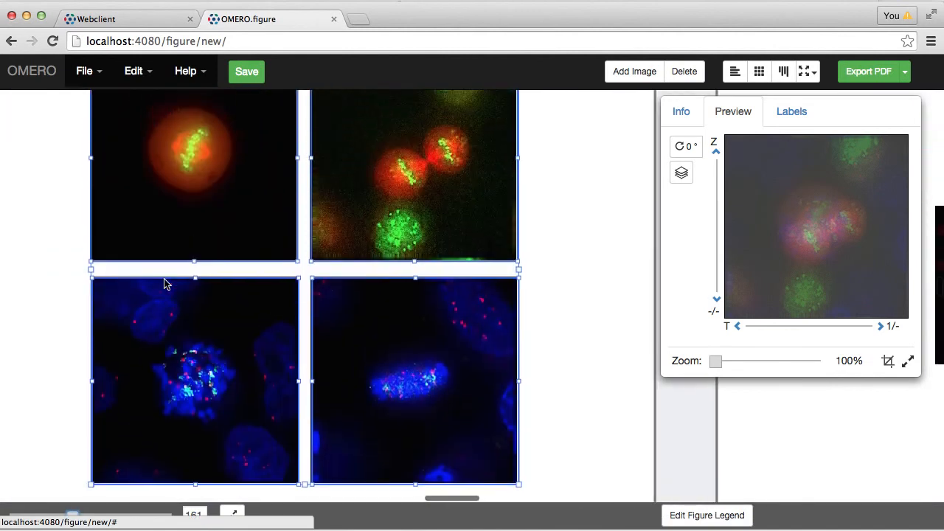
pyautogui.click(800, 116)
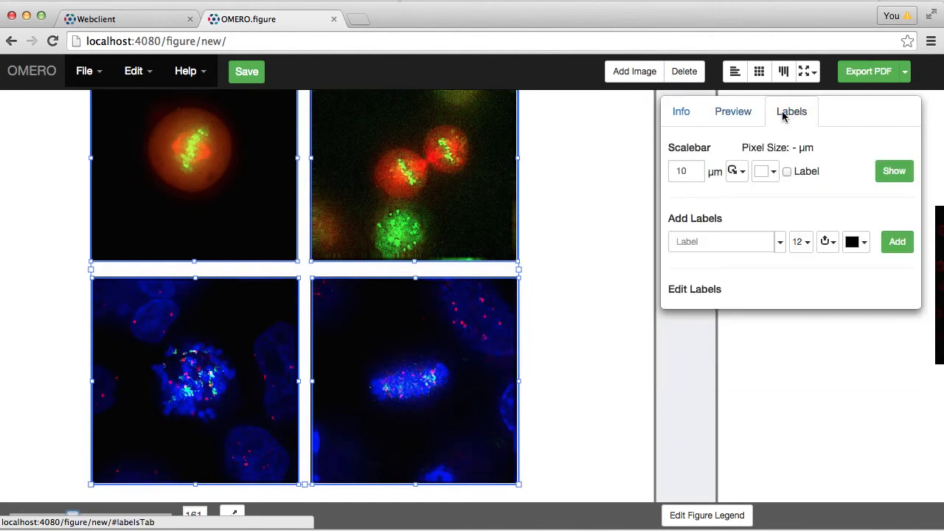
pyautogui.click(894, 172)
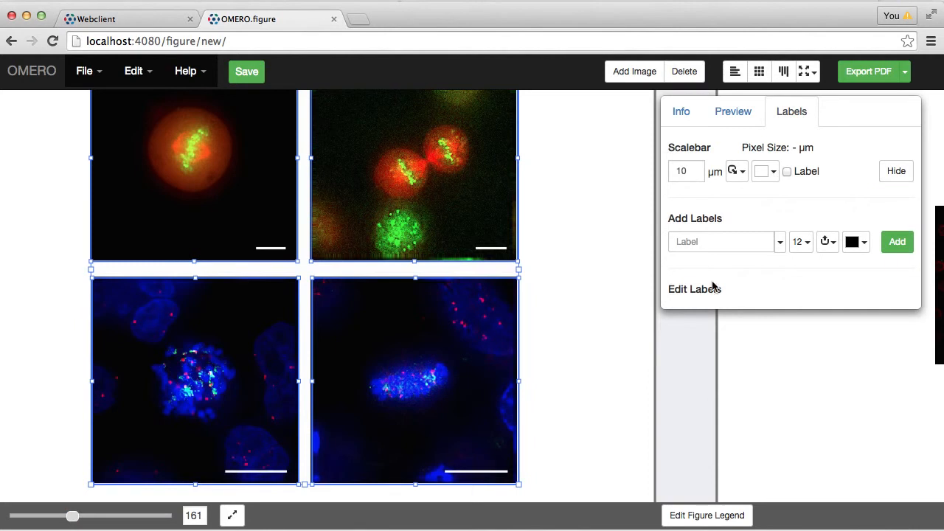
pyautogui.click(787, 172)
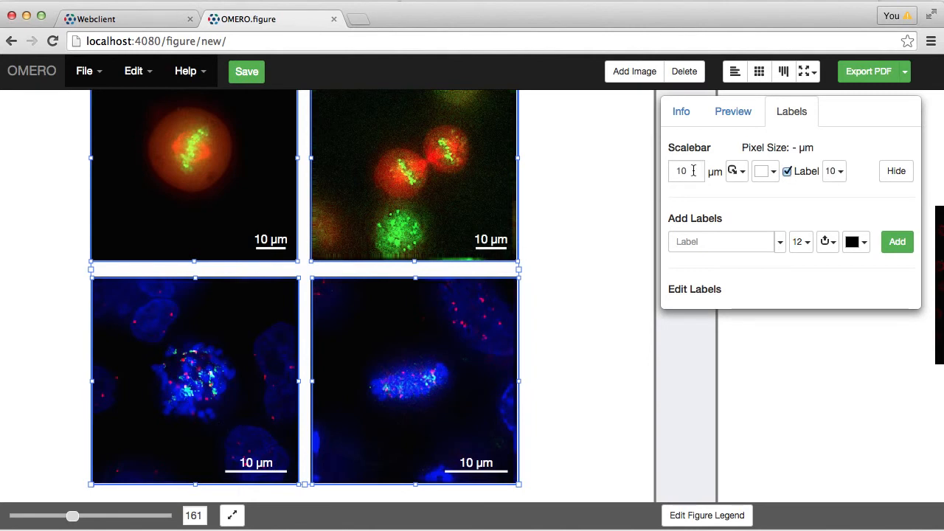
pyautogui.click(835, 172)
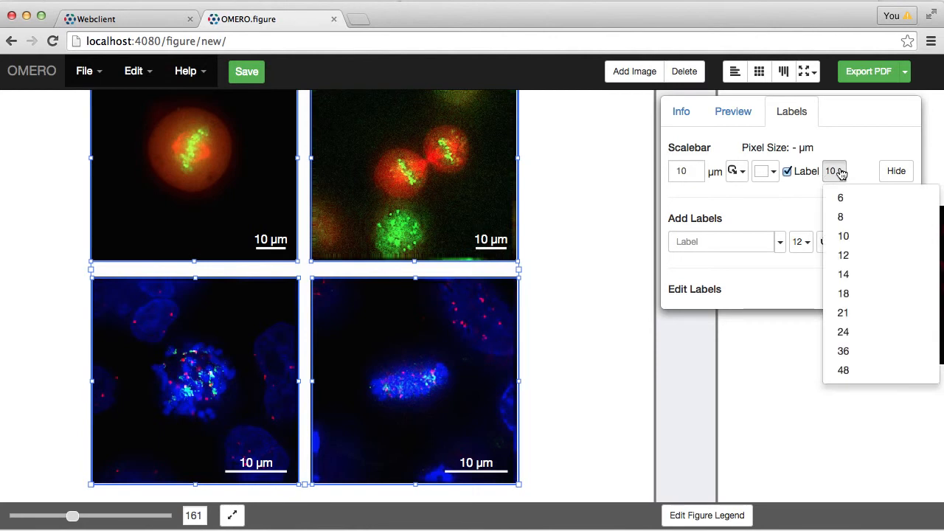
pyautogui.click(849, 275)
# - Place the scalebars of the two upper panels in the Top Left inside corner
pyautogui.scroll(3, 550, 247)
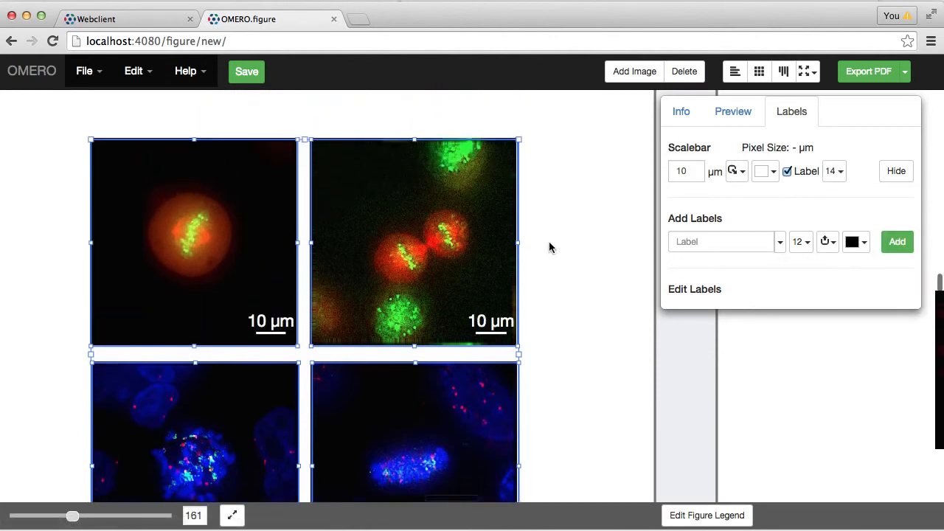
pyautogui.click(273, 124)
pyautogui.moveTo(243, 122); pyautogui.dragTo(377, 191)
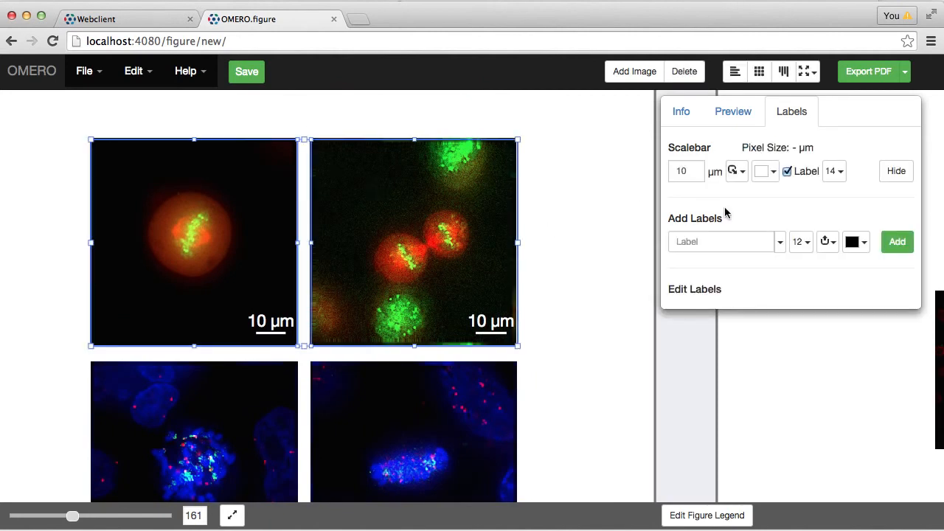
pyautogui.click(737, 171)
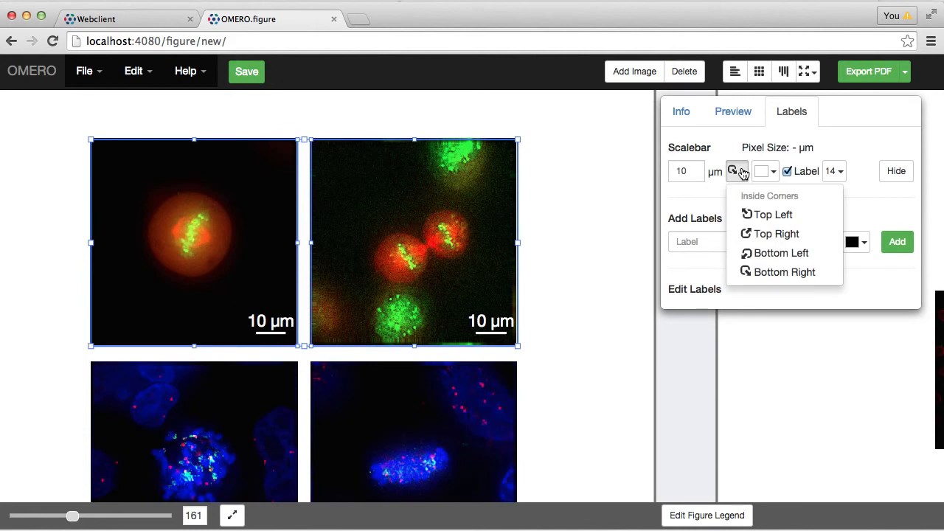
pyautogui.click(771, 215)
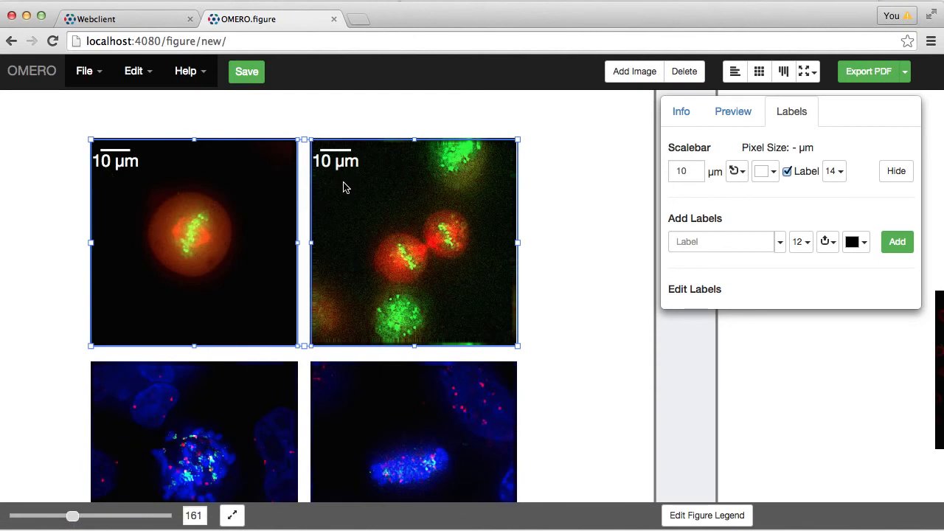
# - Select all four panels on the first page, align their magnification, and clear the selection
pyautogui.scroll(-3, 343, 187)
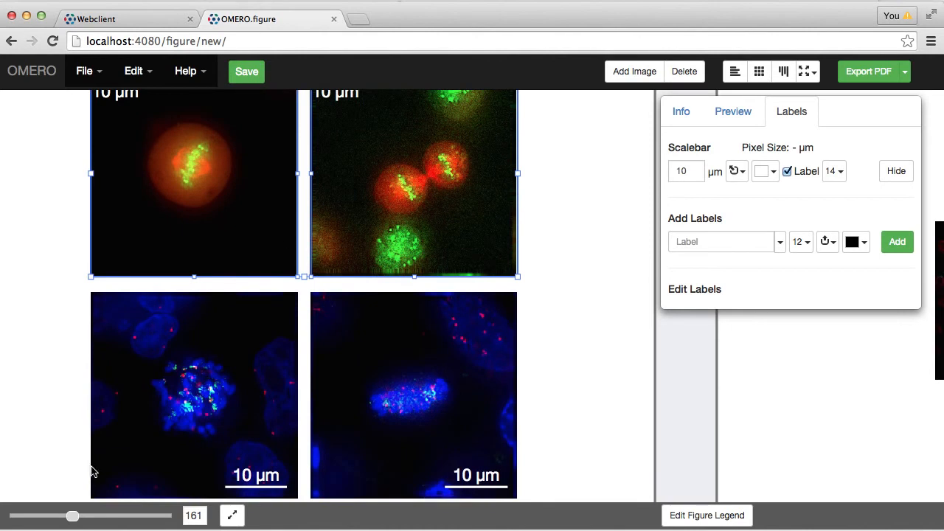
pyautogui.moveTo(73, 515); pyautogui.dragTo(64, 517)
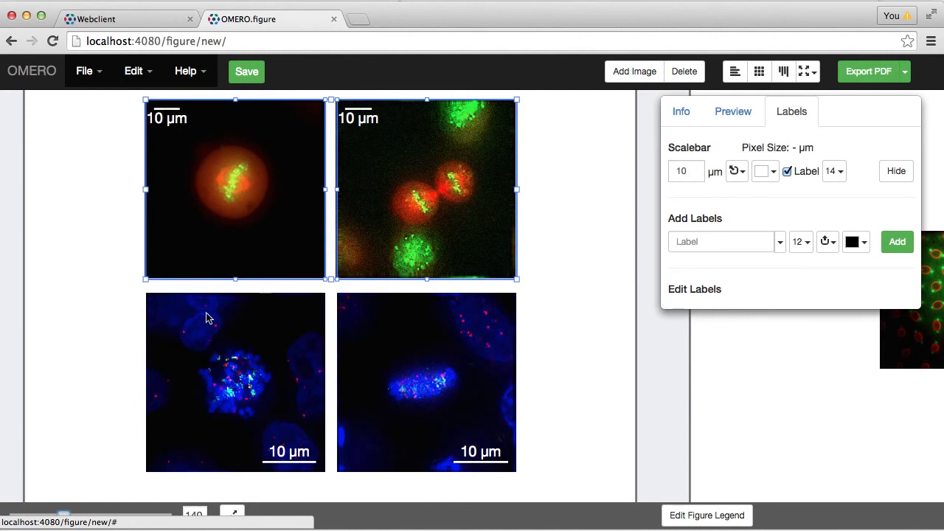
pyautogui.click(92, 219)
pyautogui.moveTo(93, 219); pyautogui.dragTo(371, 364)
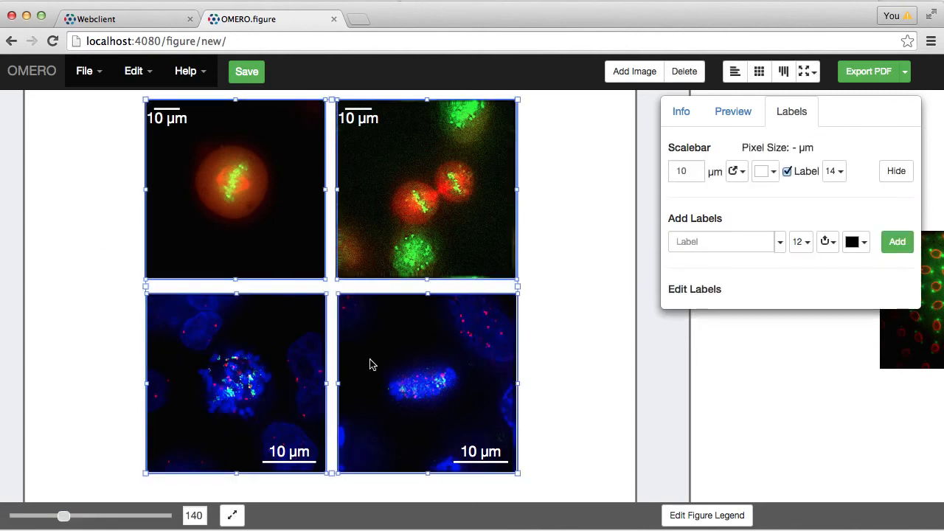
pyautogui.click(807, 74)
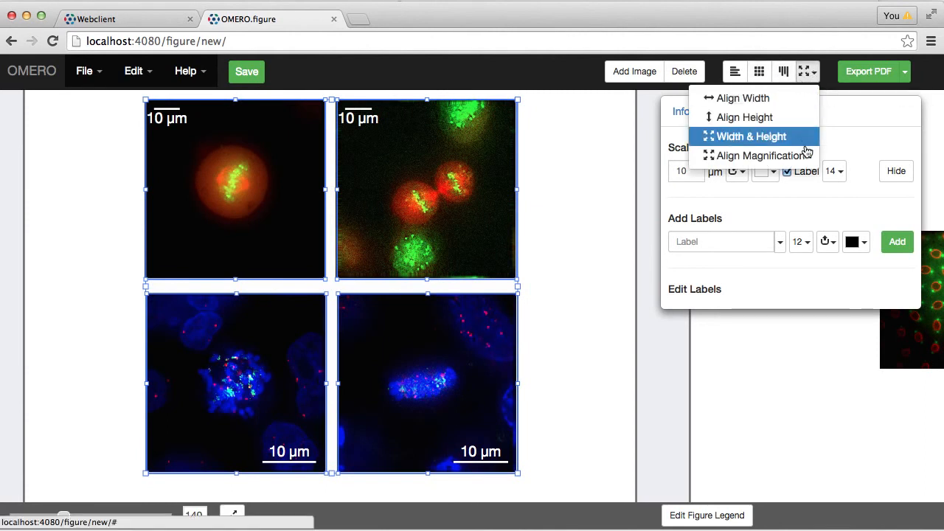
pyautogui.click(781, 157)
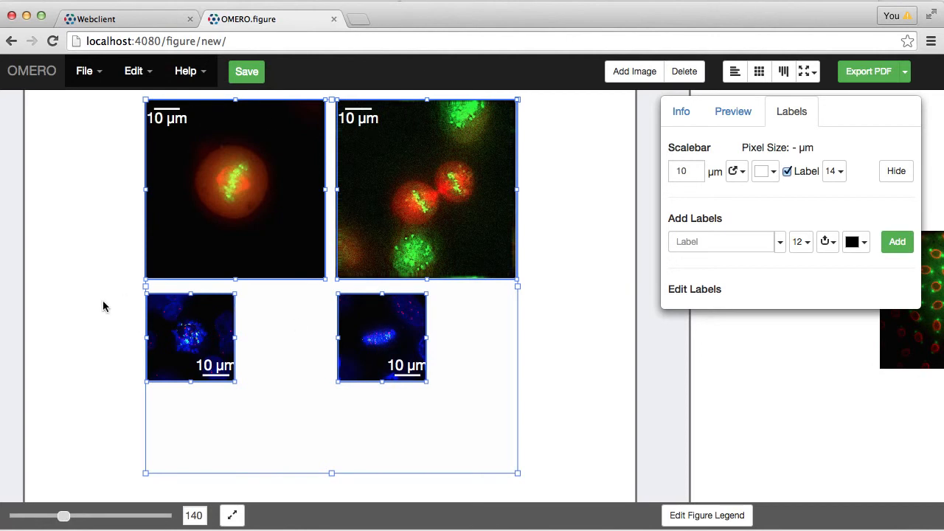
pyautogui.scroll(2, 103, 302)
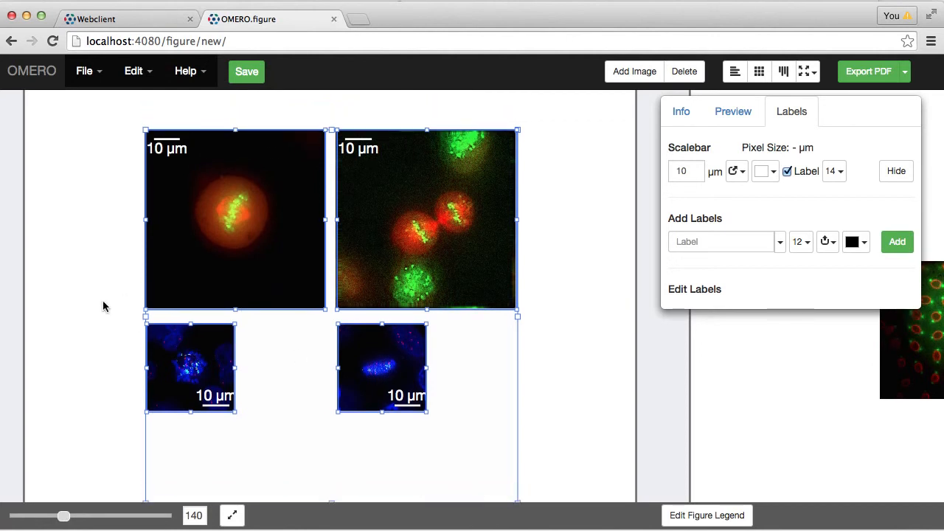
pyautogui.click(103, 300)
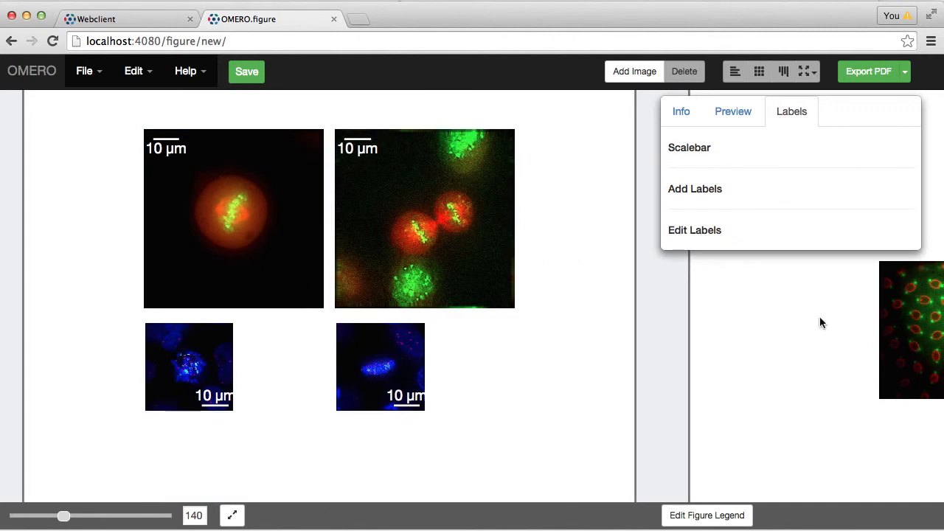
# - Move the red-and-green image on the second page towards the page's left edge
pyautogui.hscroll(8, 820, 322)
pyautogui.hscroll(5, 820, 317)
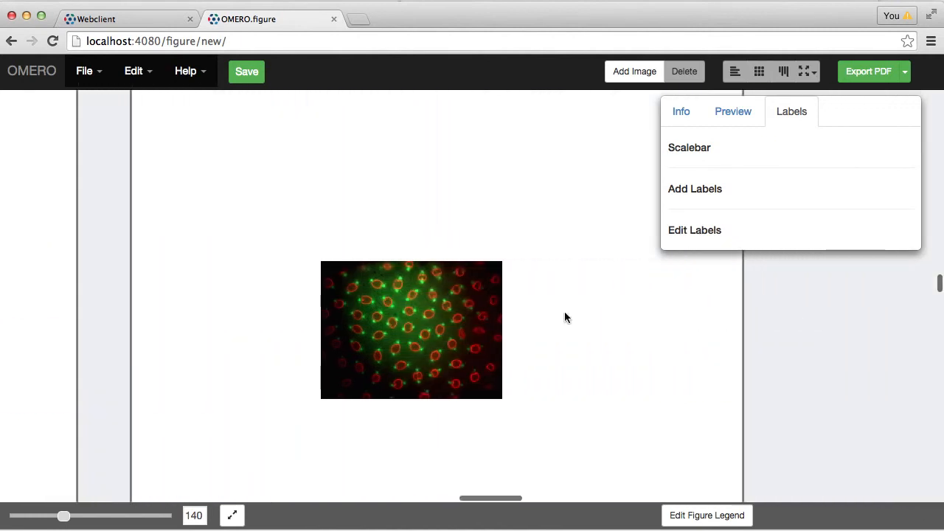
pyautogui.click(341, 334)
pyautogui.moveTo(341, 339); pyautogui.dragTo(268, 336)
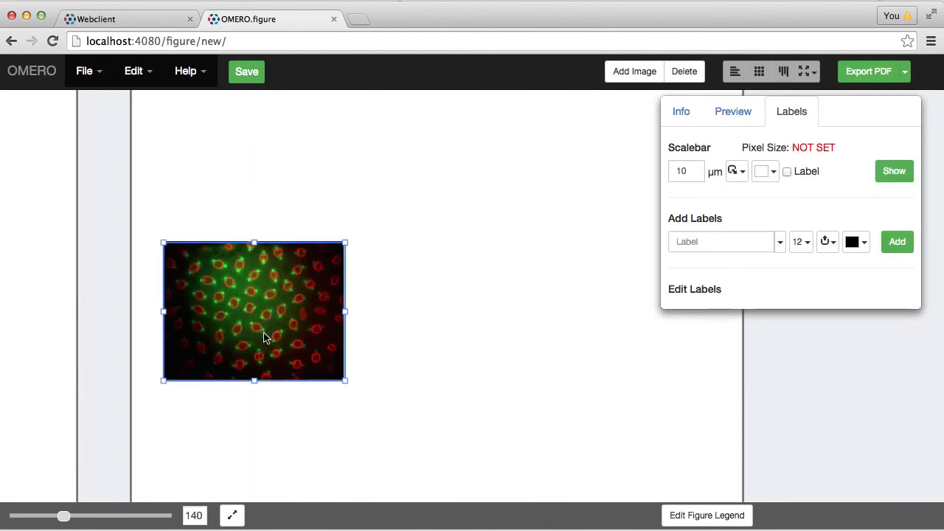
# - Recolour the selected image's red channel to the custom pink #fb68f1
pyautogui.click(733, 115)
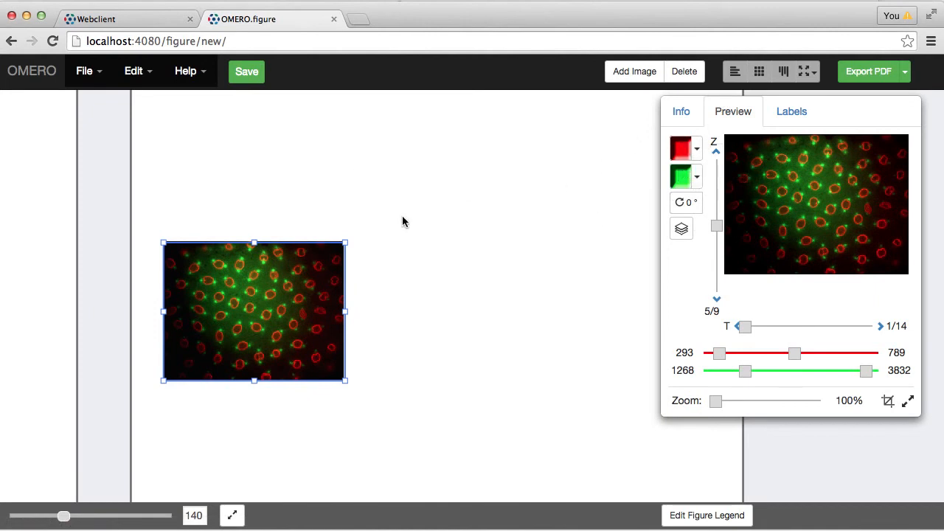
pyautogui.click(693, 150)
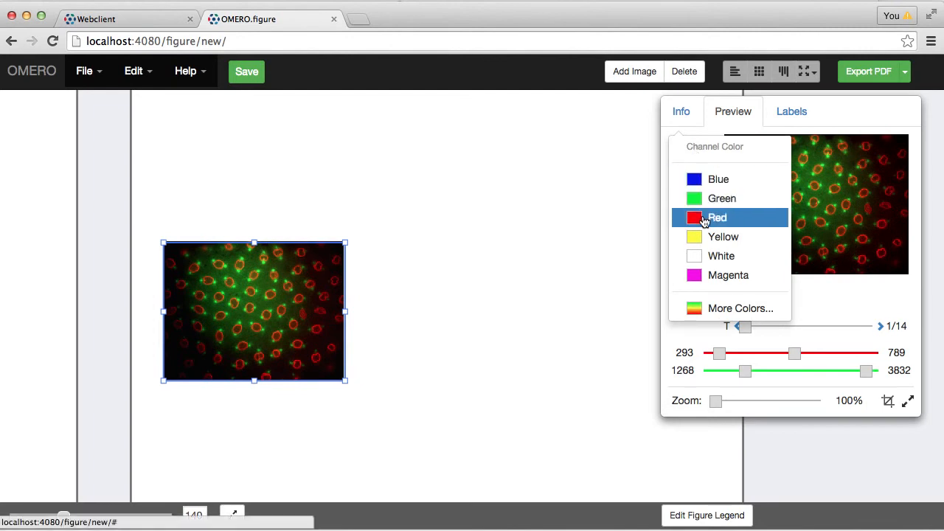
pyautogui.click(725, 309)
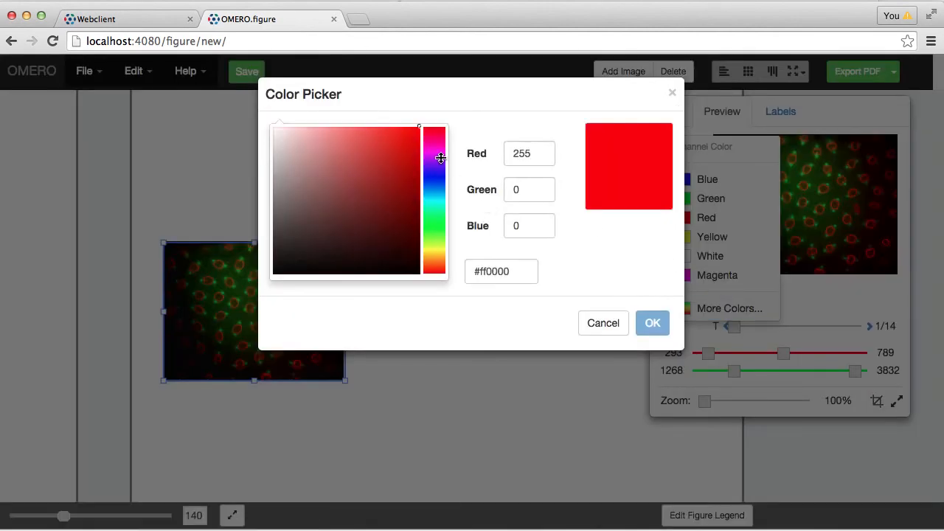
pyautogui.click(434, 148)
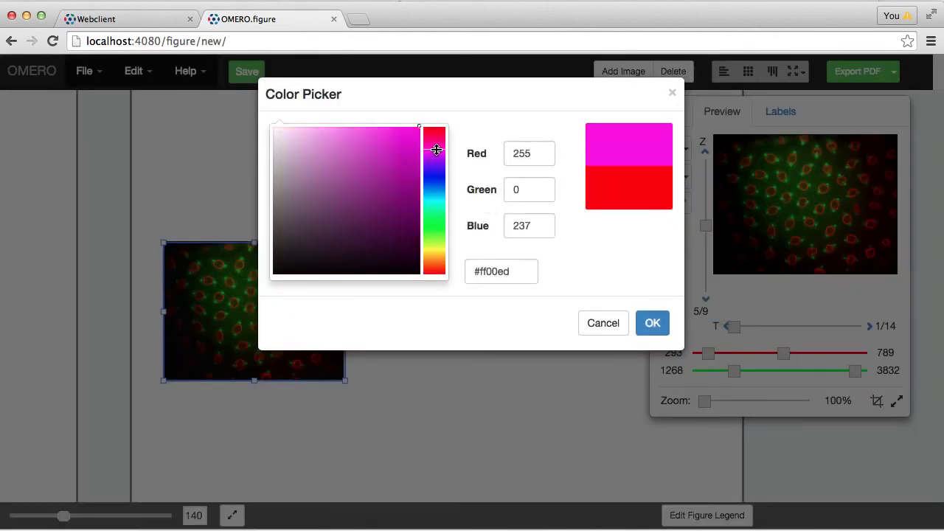
pyautogui.click(359, 130)
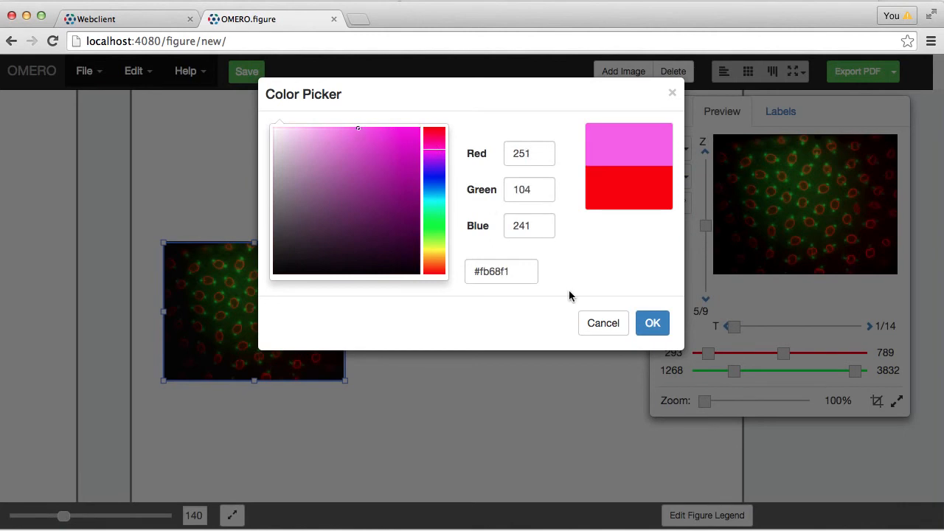
pyautogui.click(654, 323)
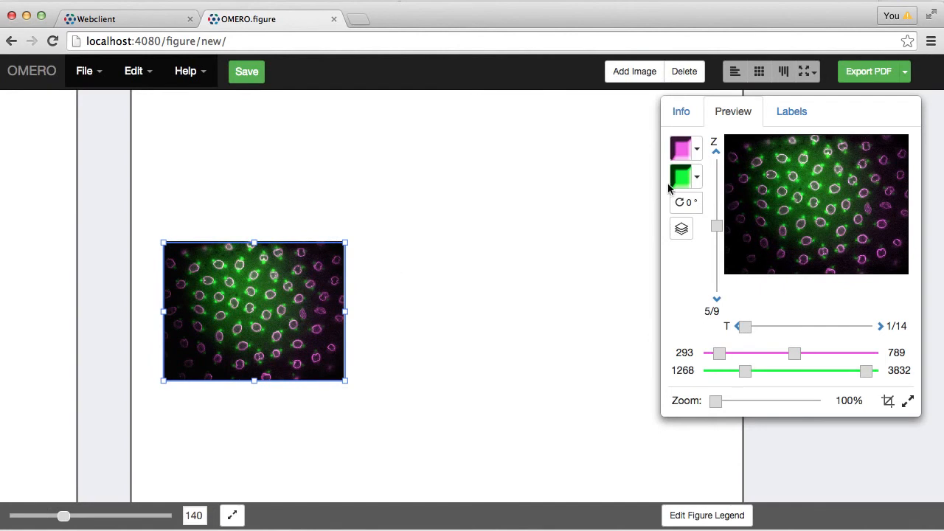
# - Add labels generated from the Channels data above the selected image at font size 12
pyautogui.click(792, 111)
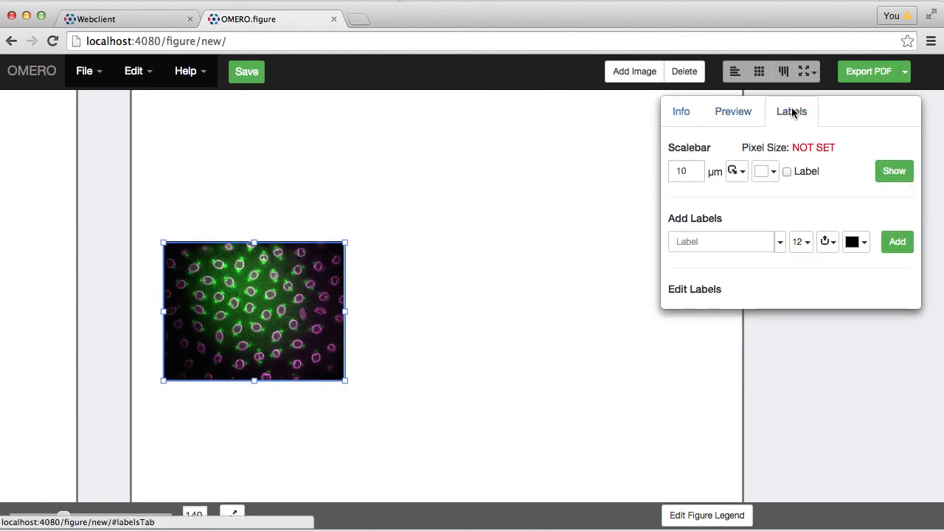
pyautogui.click(780, 243)
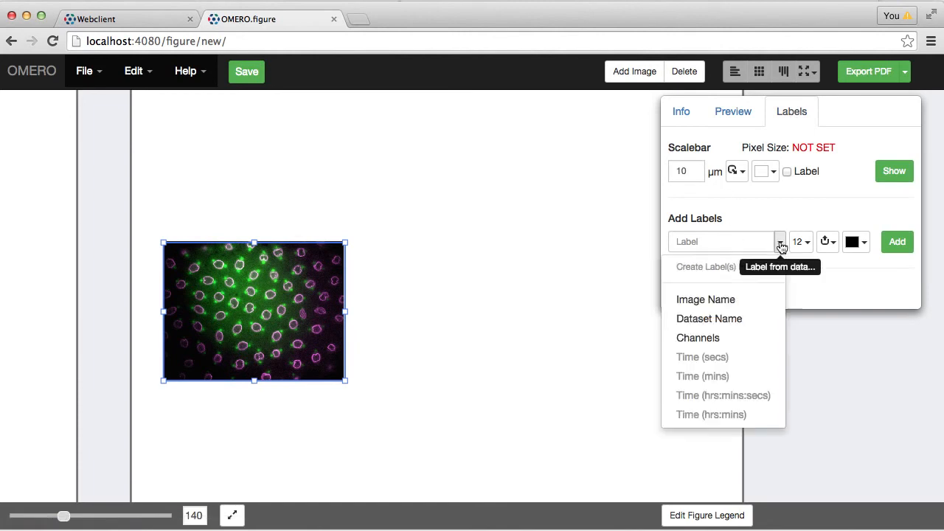
pyautogui.click(715, 338)
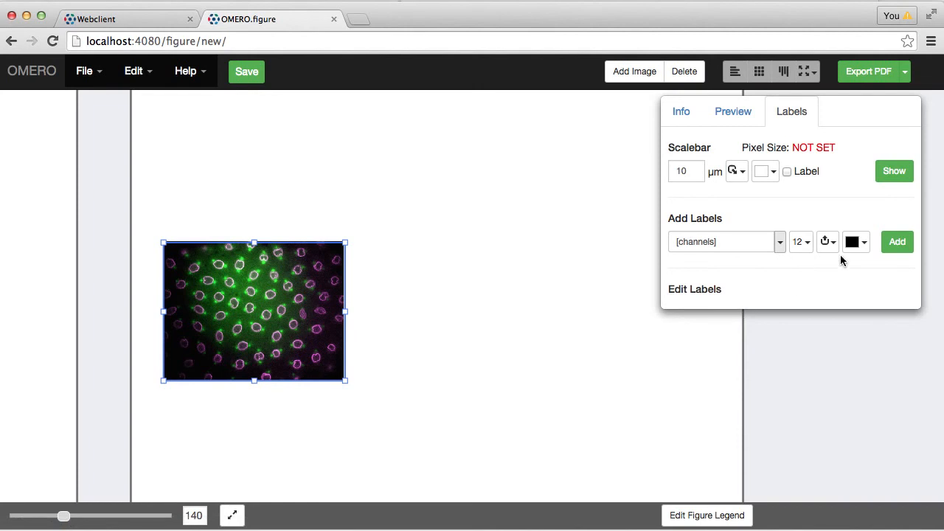
pyautogui.click(898, 244)
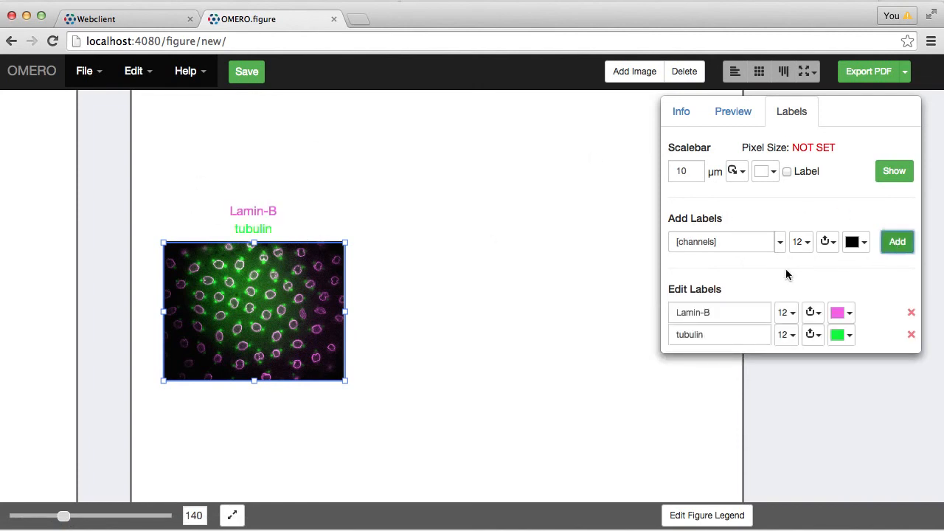
# - Change the Lamin-B label's colour to dark purple #86057d
pyautogui.click(852, 315)
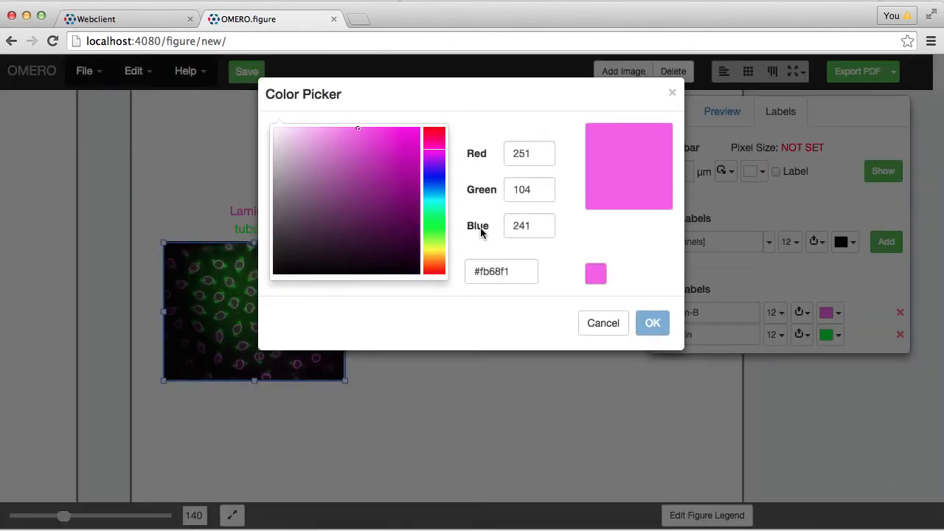
pyautogui.click(416, 197)
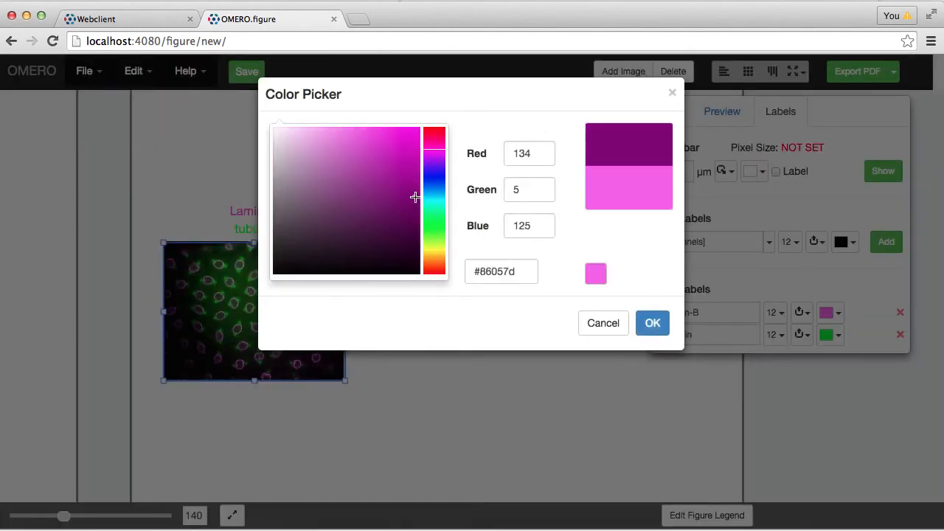
pyautogui.click(652, 326)
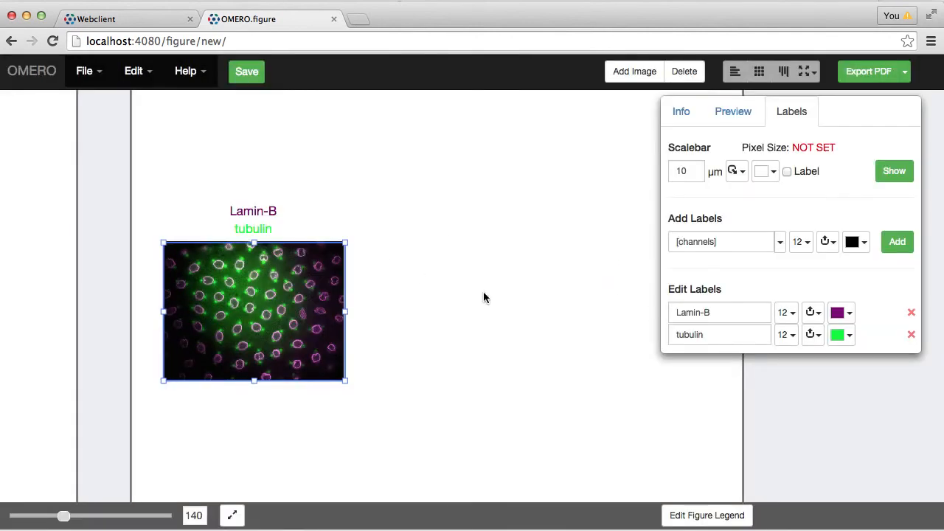
# - Shift the labelled panel closer to the page's left edge, duplicate it alongside, and set the copy to time point 7
pyautogui.hscroll(3, 484, 293)
pyautogui.moveTo(251, 270); pyautogui.dragTo(230, 268)
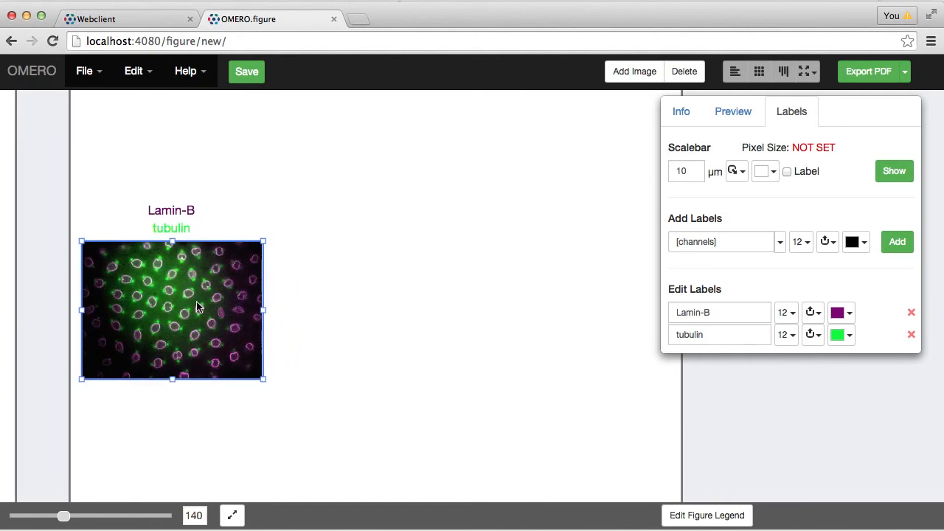
pyautogui.hotkey('ctrl', 'c')
pyautogui.hotkey('ctrl', 'v')
pyautogui.moveTo(176, 441); pyautogui.dragTo(369, 291)
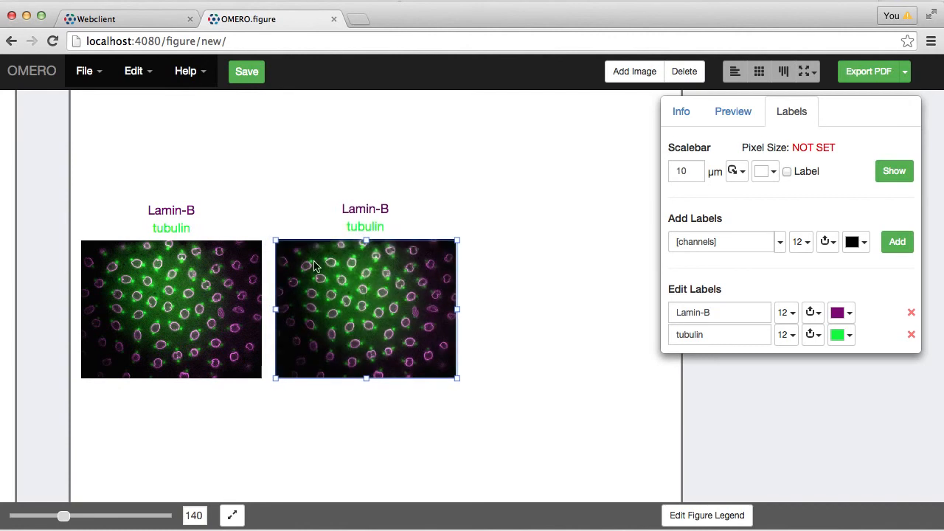
pyautogui.click(739, 120)
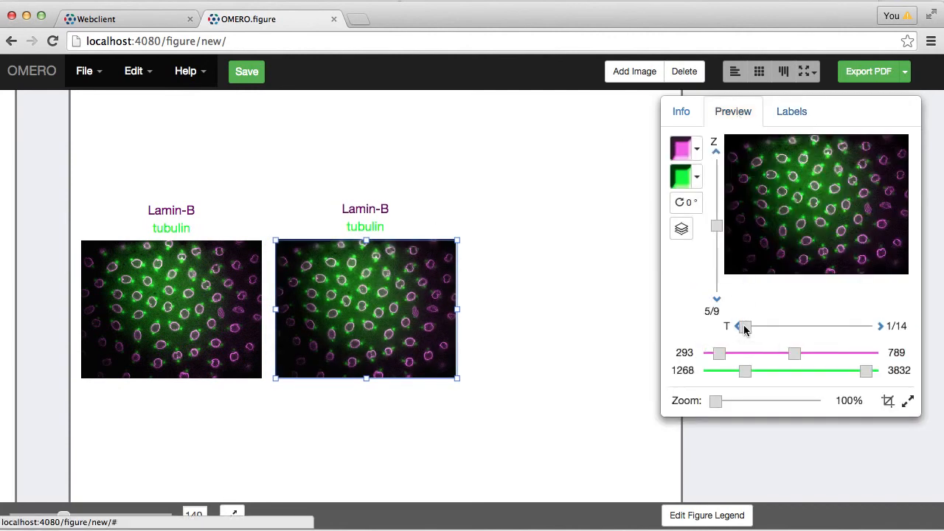
pyautogui.moveTo(745, 327); pyautogui.dragTo(804, 327)
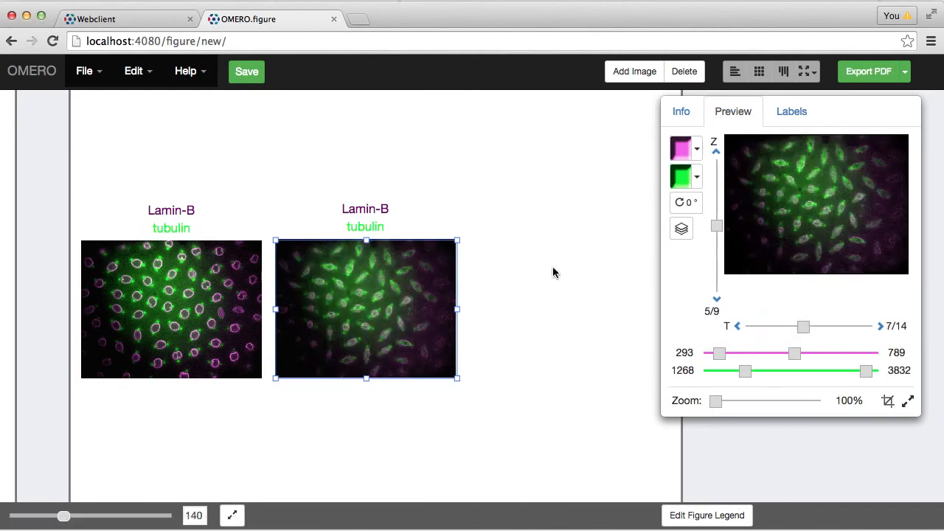
# - Duplicate the middle panel, place the copy to its right in the row, and set it to time point 14
pyautogui.hotkey('ctrl', 'c')
pyautogui.hotkey('ctrl', 'v')
pyautogui.moveTo(361, 426); pyautogui.dragTo(551, 277)
pyautogui.moveTo(804, 327); pyautogui.dragTo(888, 327)
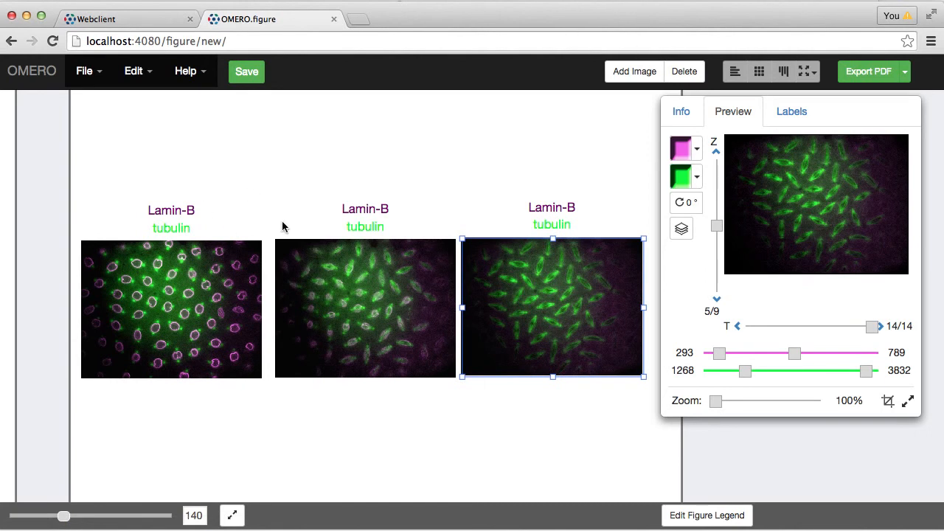
# - Select all three panels in the row, zoom their images to 374%, and pan them slightly
pyautogui.hscroll(1, 282, 221)
pyautogui.moveTo(144, 160); pyautogui.dragTo(504, 313)
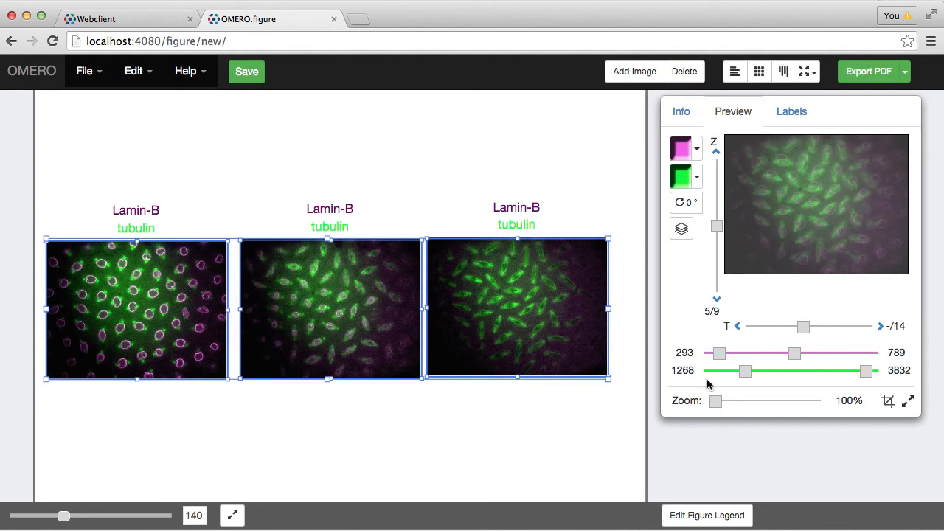
pyautogui.moveTo(714, 405); pyautogui.dragTo(747, 404)
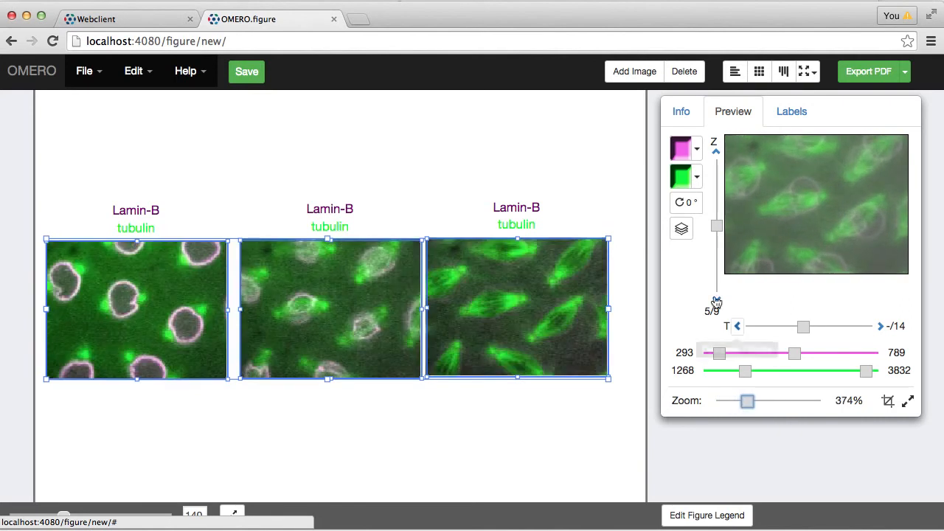
pyautogui.moveTo(805, 179); pyautogui.dragTo(811, 184)
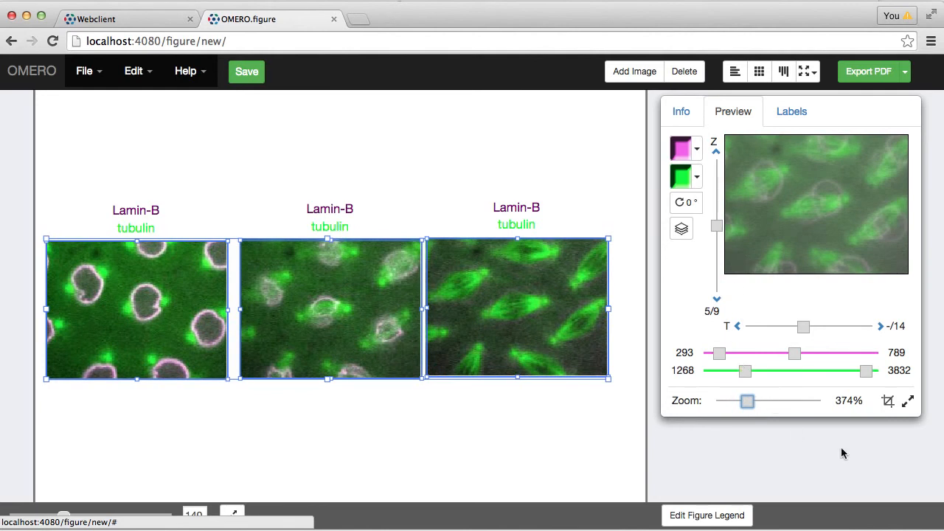
# - Crop the three selected panels to a nearly square region drawn around the single nucleus in the image's upper left area
pyautogui.click(889, 402)
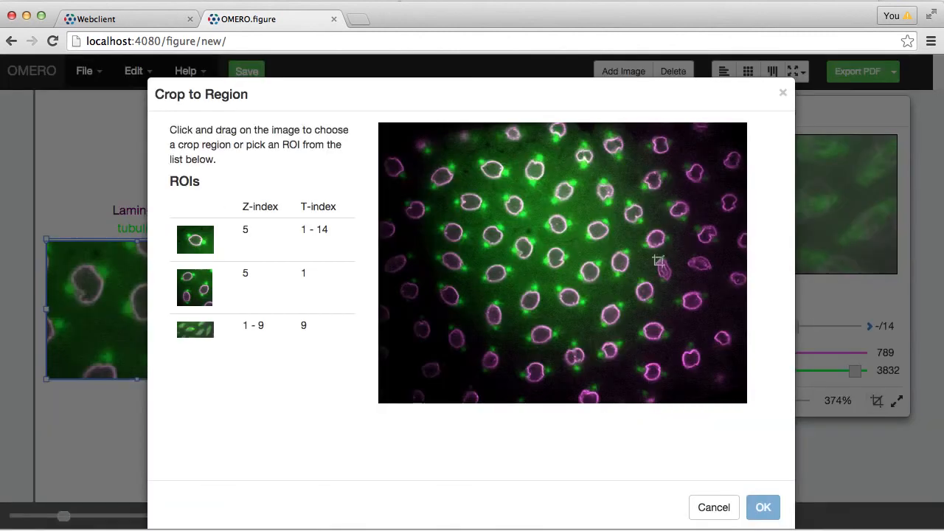
pyautogui.moveTo(465, 144); pyautogui.dragTo(533, 205)
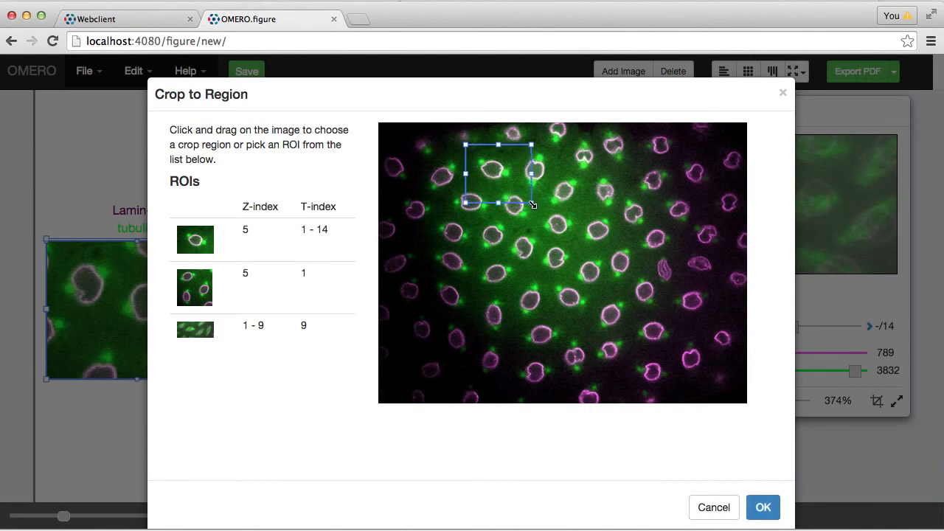
pyautogui.moveTo(489, 183)
pyautogui.mouseDown()
pyautogui.moveTo(538, 200)
pyautogui.moveTo(490, 193)
pyautogui.moveTo(484, 178)
pyautogui.mouseUp()
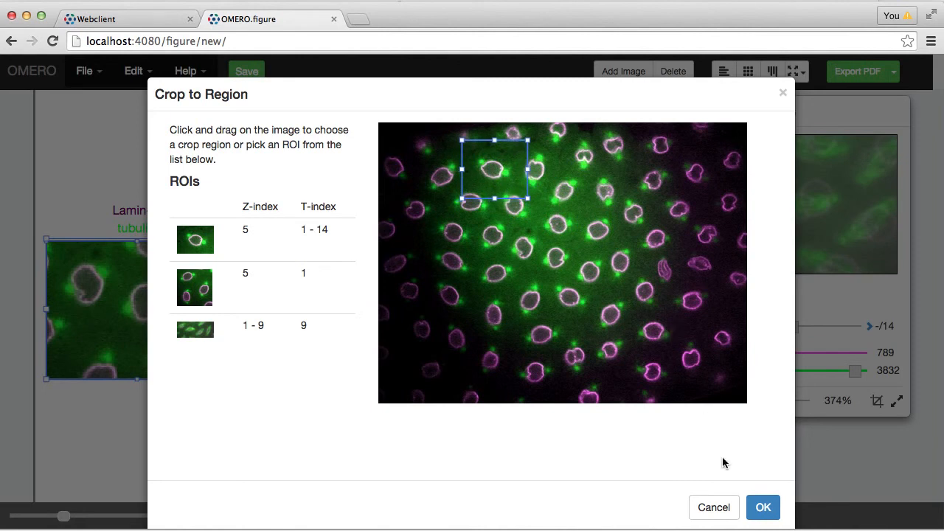
pyautogui.click(763, 508)
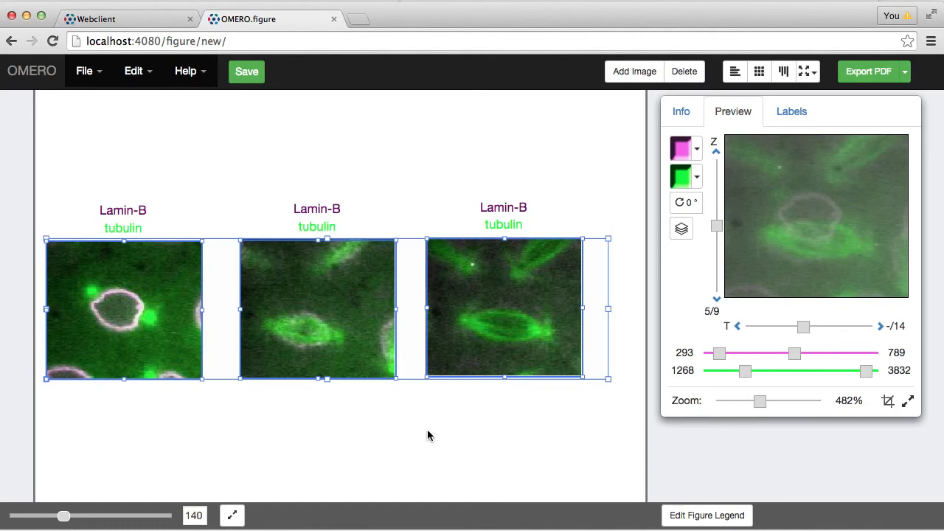
# - Crop the three panels to the saved ROI with Z-index 5 and T-index 1 - 14, and clear the selection
pyautogui.click(890, 402)
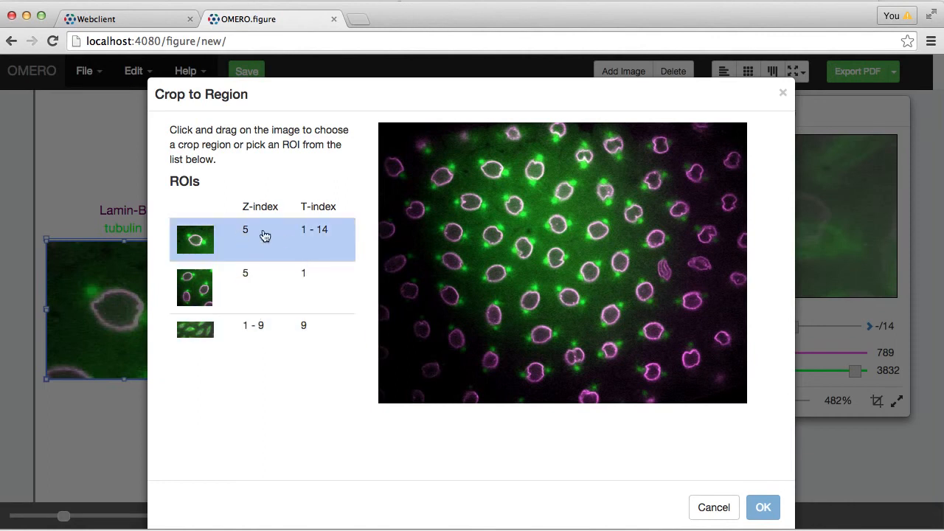
pyautogui.click(317, 236)
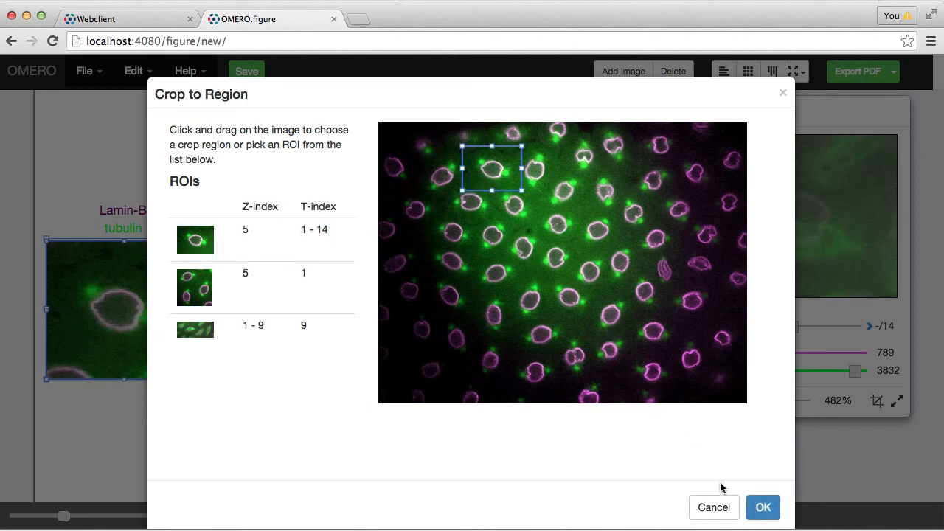
pyautogui.click(764, 509)
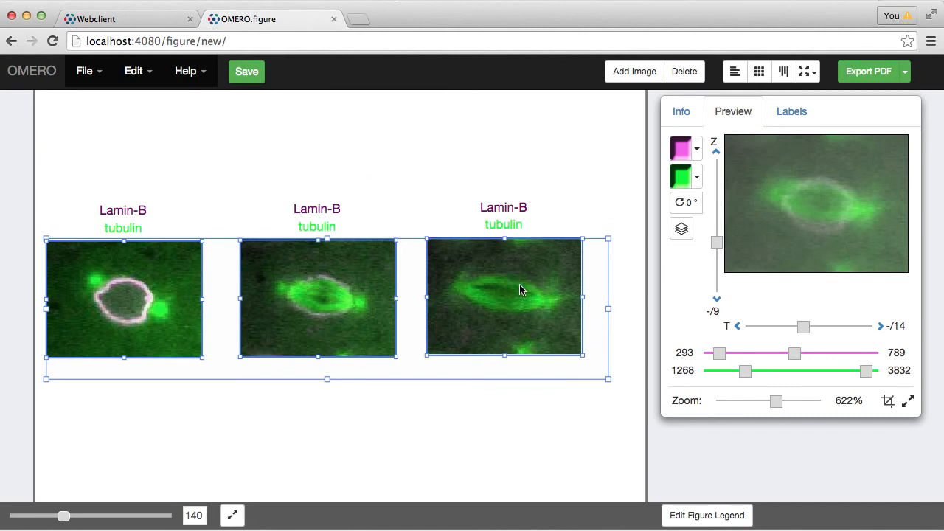
pyautogui.click(557, 202)
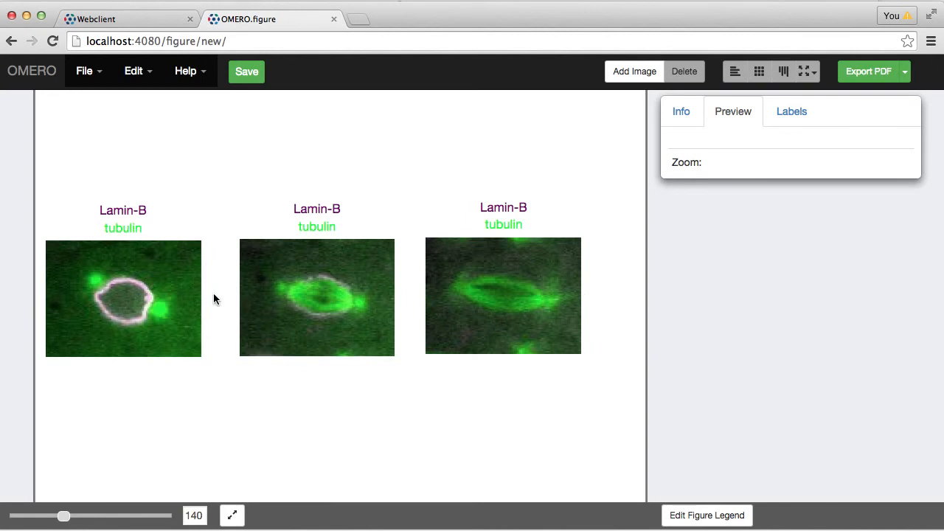
# - Duplicate the left blue panel on the first page and place the copy directly below it
pyautogui.hscroll(-10, 188, 321)
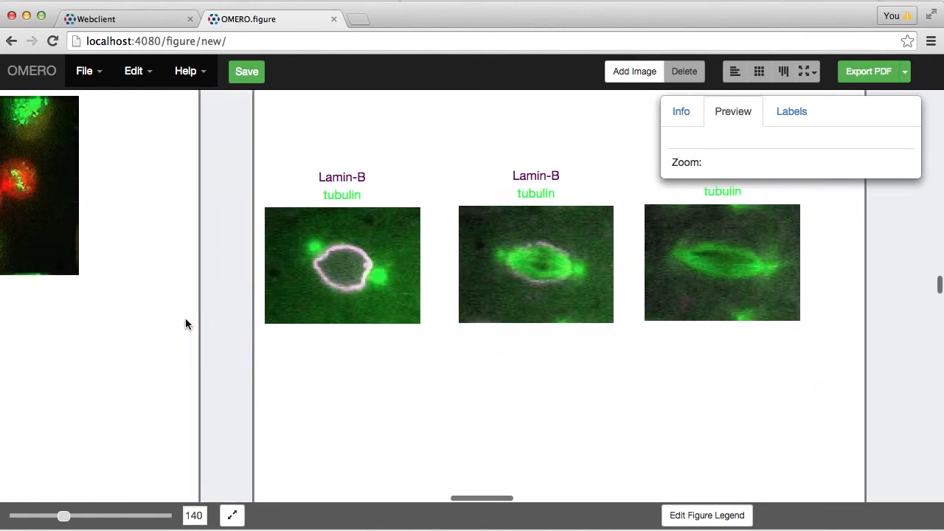
pyautogui.hscroll(-10, 185, 323)
pyautogui.scroll(-3, 185, 323)
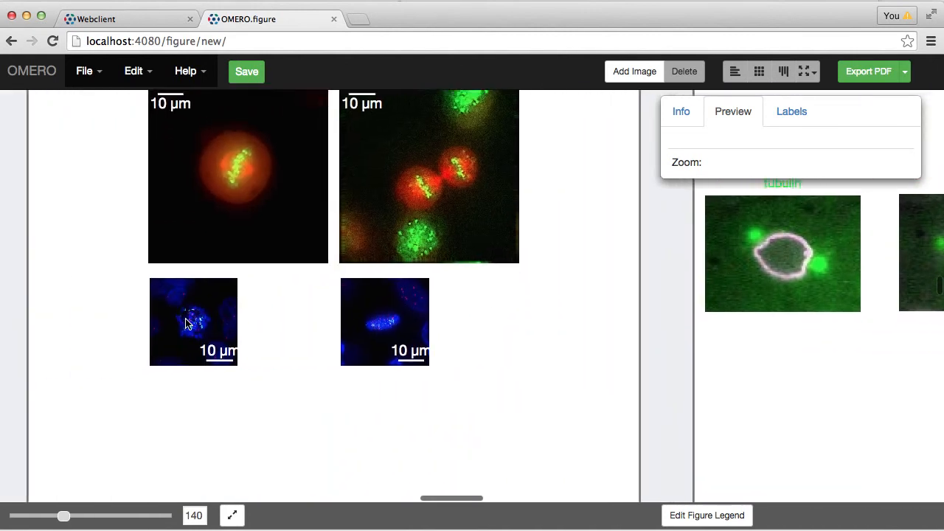
pyautogui.click(189, 241)
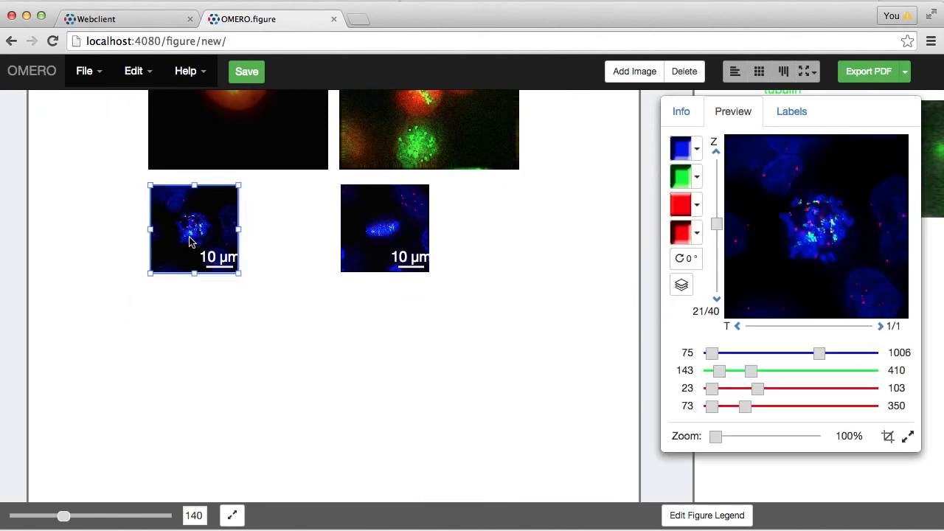
pyautogui.hotkey('ctrl', 'v')
pyautogui.moveTo(279, 239); pyautogui.dragTo(187, 335)
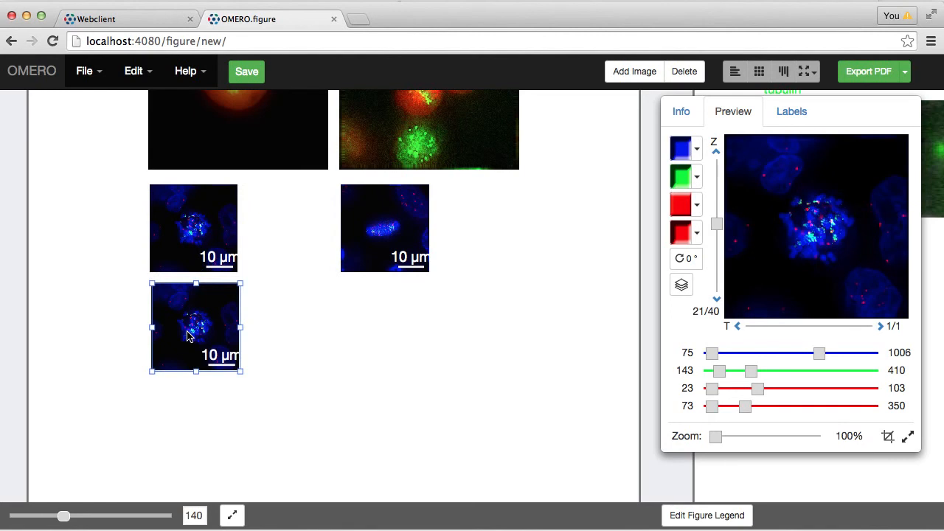
# - Paste another copy of the blue panel beside the one in the third row, select both copies, and enlarge them together
pyautogui.hotkey('ctrl', 'v')
pyautogui.moveTo(363, 235); pyautogui.dragTo(277, 330)
pyautogui.moveTo(122, 320); pyautogui.dragTo(436, 436)
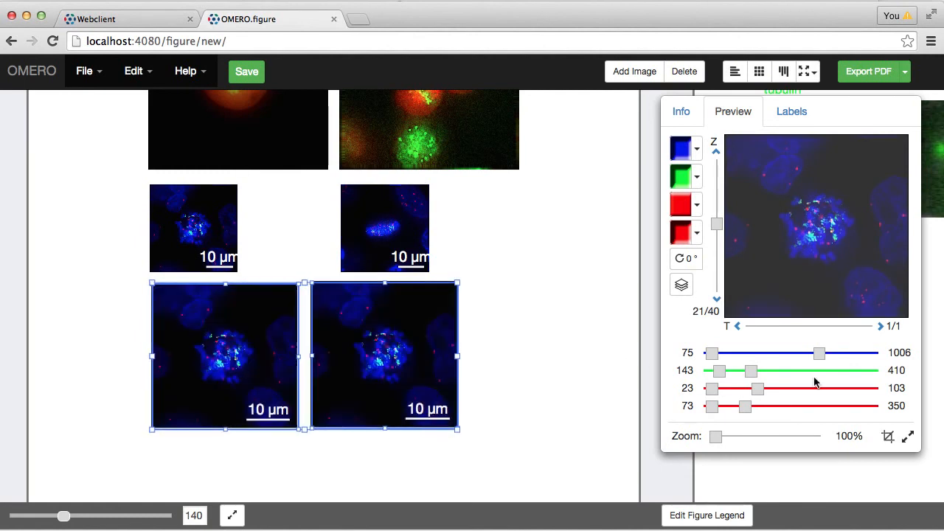
# - Crop both enlarged panels to the fourth saved ROI in the list, with Z-index 32 and T-index 1
pyautogui.click(888, 437)
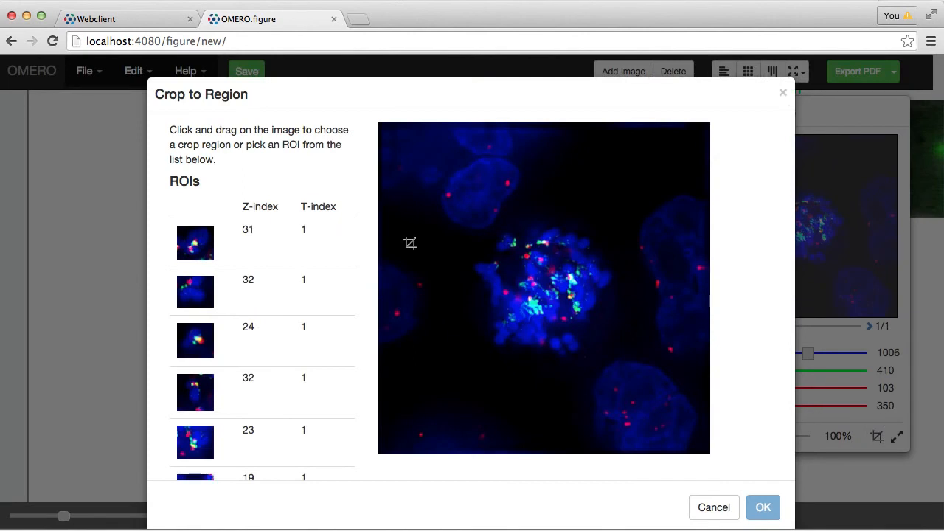
pyautogui.click(202, 247)
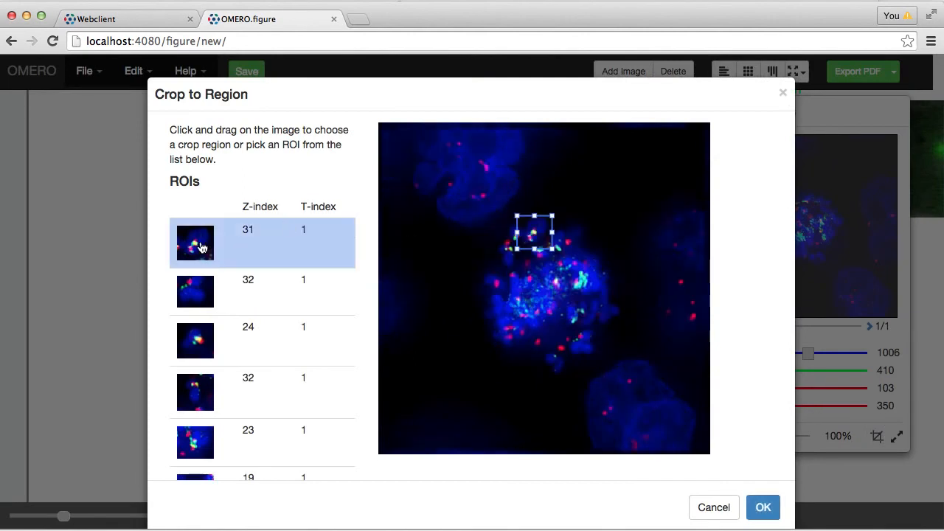
pyautogui.click(204, 288)
pyautogui.click(205, 342)
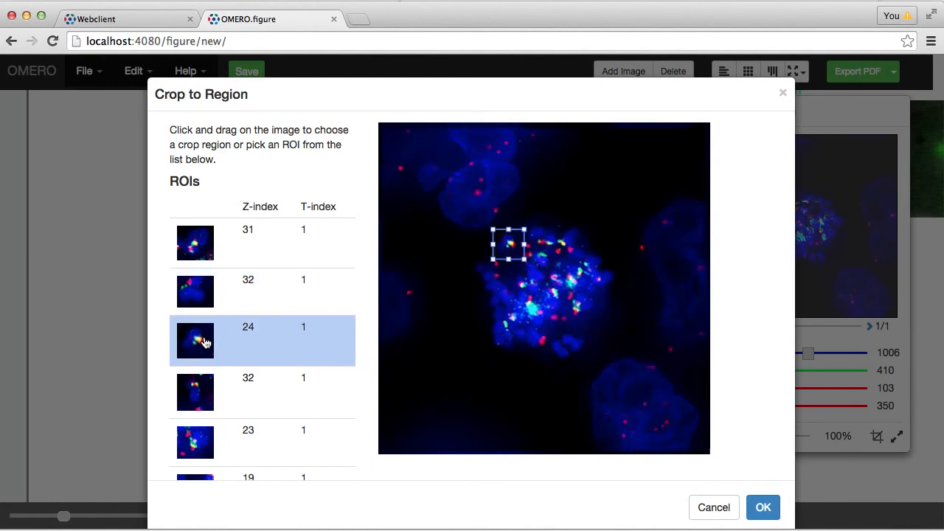
pyautogui.click(205, 385)
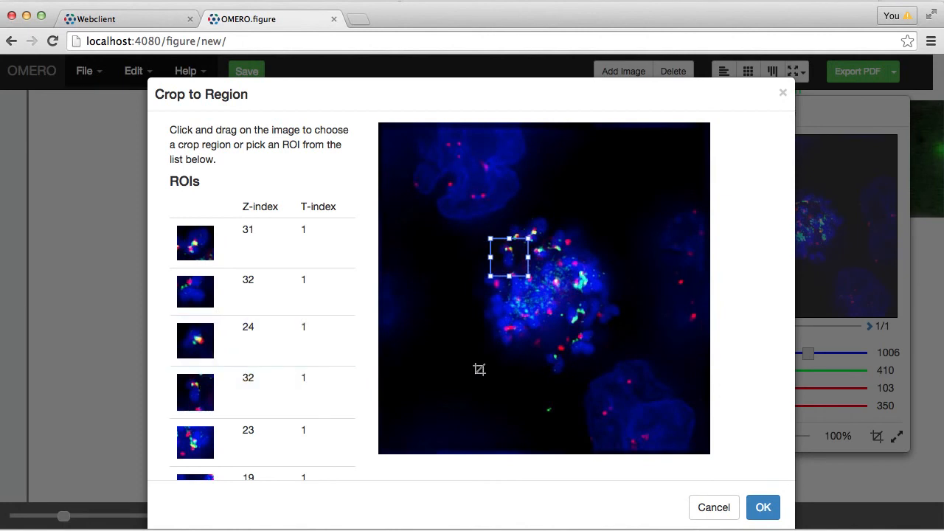
pyautogui.click(765, 510)
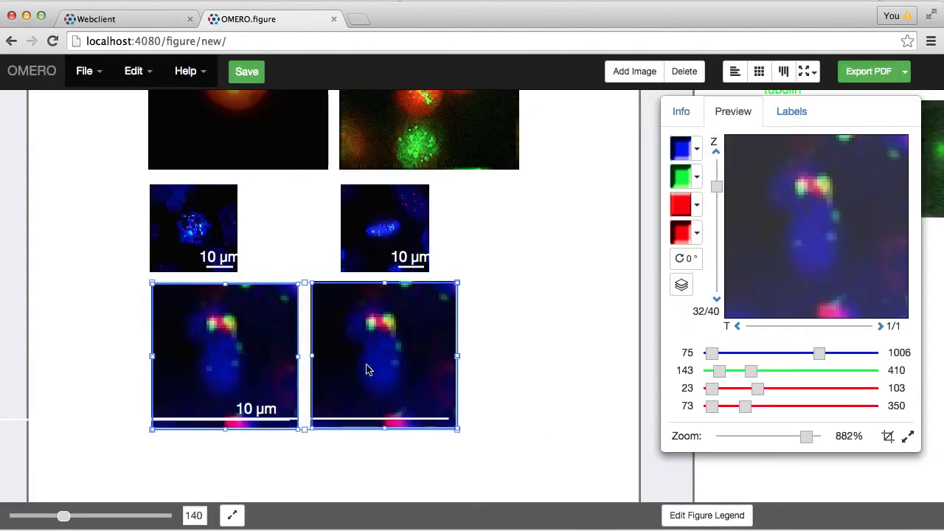
# - Set the scalebar of both cropped panels to 2 µm and clear the selection
pyautogui.click(789, 113)
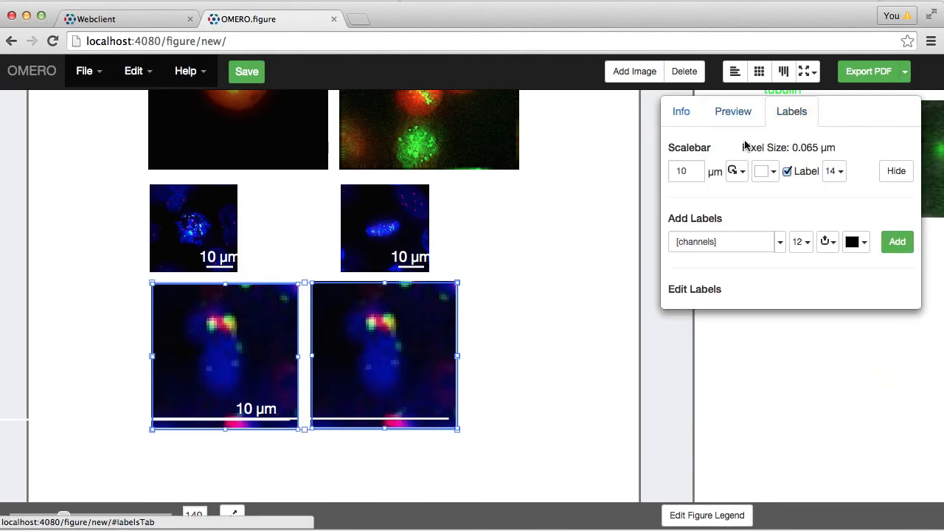
pyautogui.click(683, 170)
pyautogui.moveTo(683, 171); pyautogui.dragTo(656, 172)
pyautogui.press('Return')
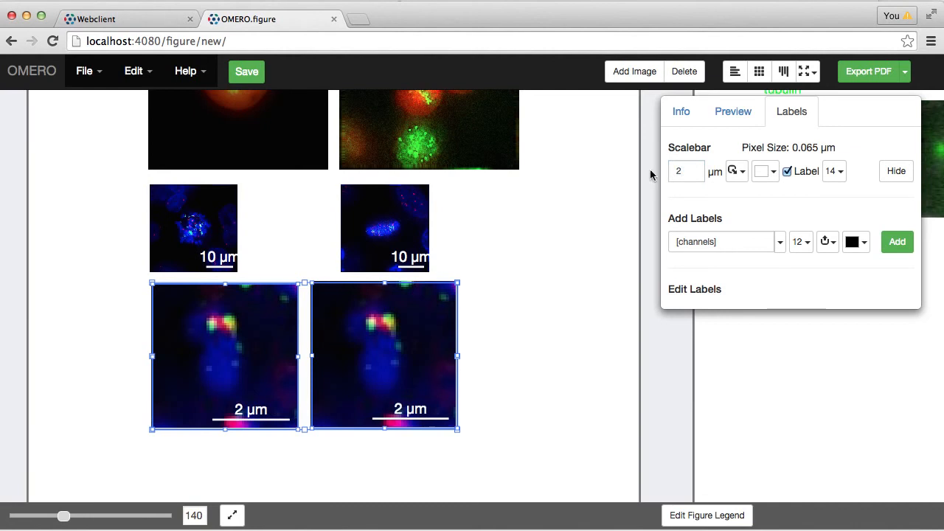
pyautogui.click(477, 339)
# - Turn off the blue channel in the right-hand cropped panel of the third row
pyautogui.click(408, 333)
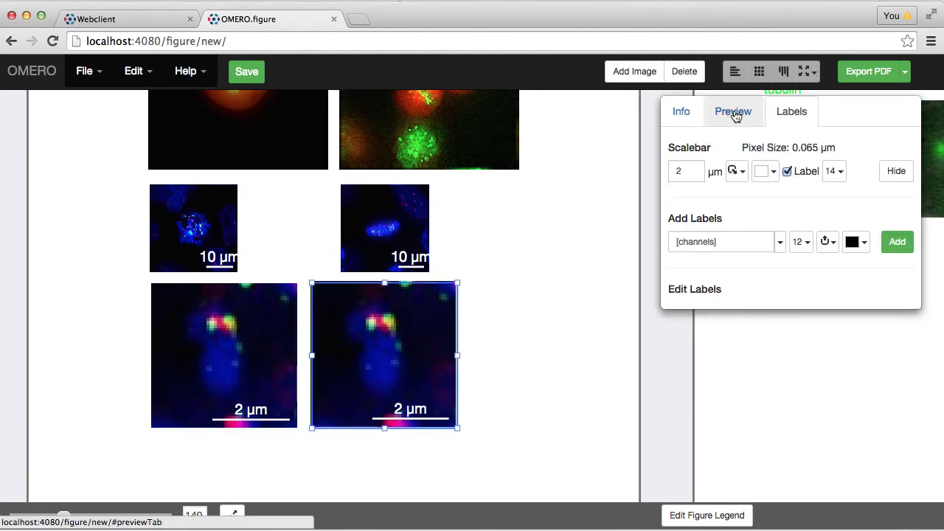
pyautogui.click(733, 114)
pyautogui.click(684, 150)
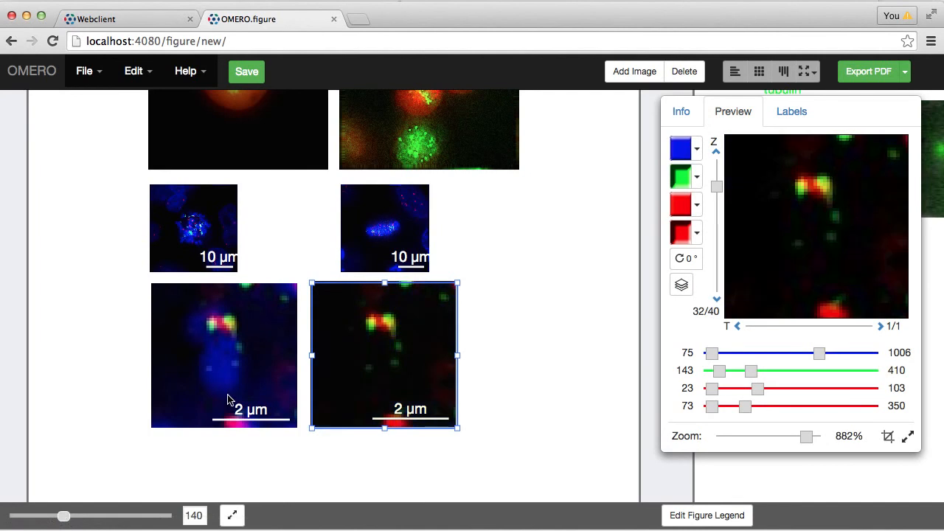
# - Set the minimum export resolution of the right-hand cropped panel to 300 dpi
pyautogui.moveTo(63, 516); pyautogui.dragTo(119, 516)
pyautogui.hscroll(-5, 230, 381)
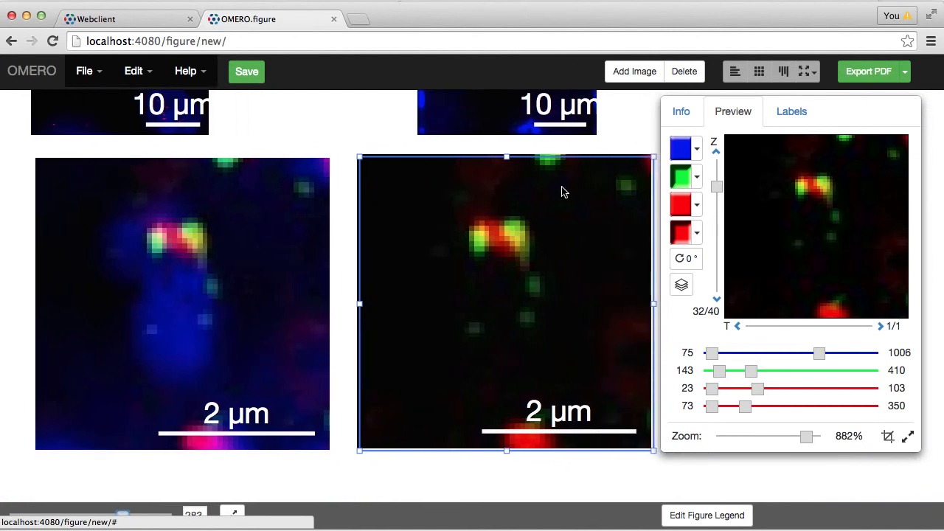
pyautogui.click(682, 112)
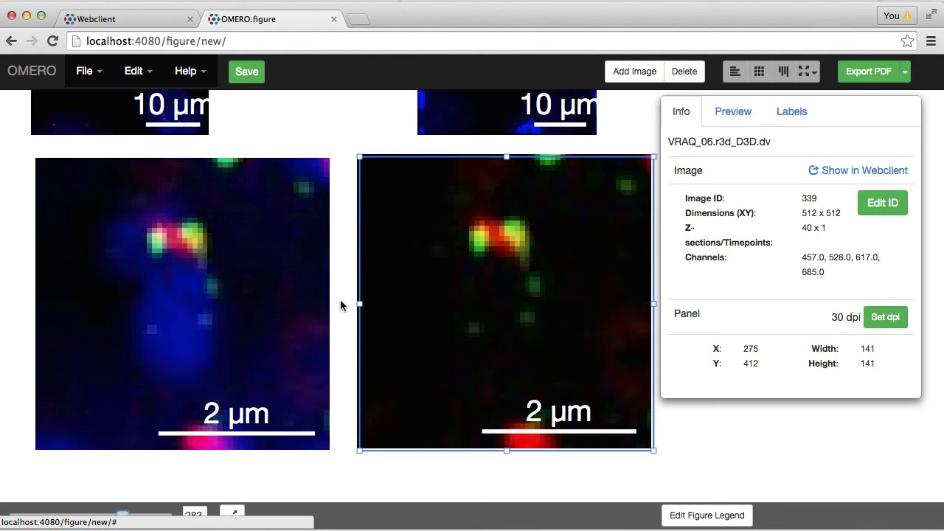
pyautogui.click(887, 318)
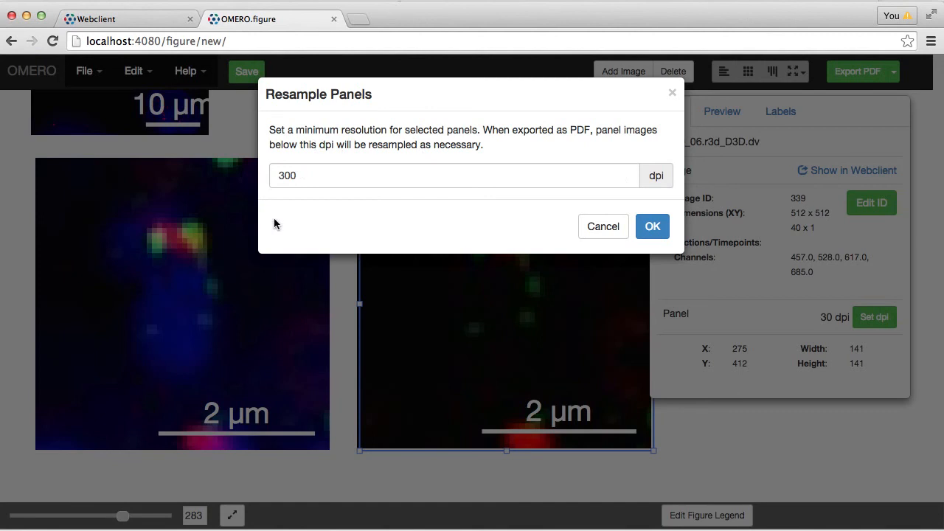
pyautogui.click(653, 228)
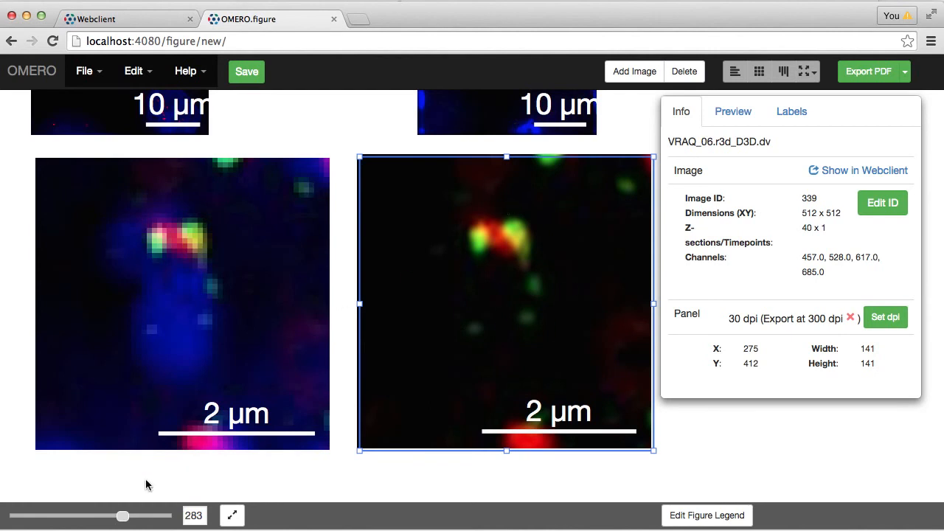
# - Start the figure legend with "Figure 1:" followed by the copied description of microtubule and kinetochore dynamics in Bod1-depleted cells
pyautogui.moveTo(124, 516); pyautogui.dragTo(78, 516)
pyautogui.click(231, 519)
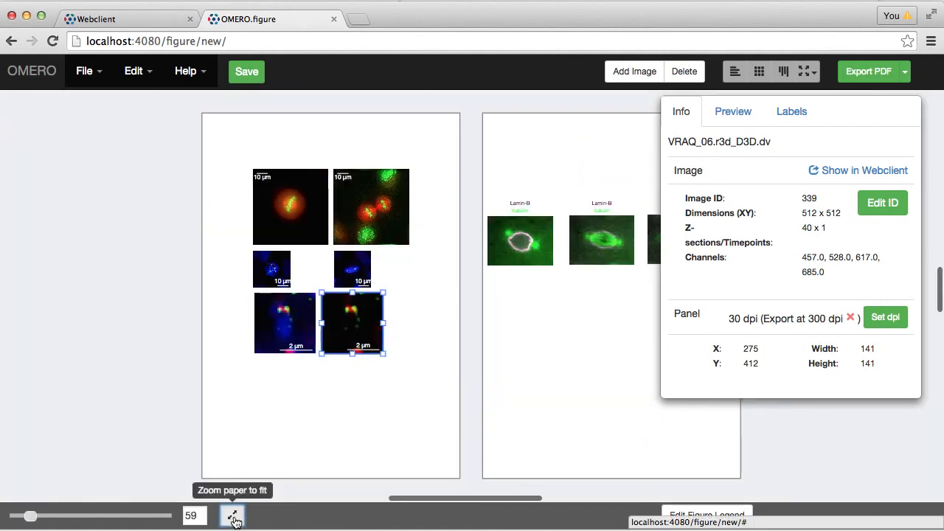
pyautogui.click(311, 437)
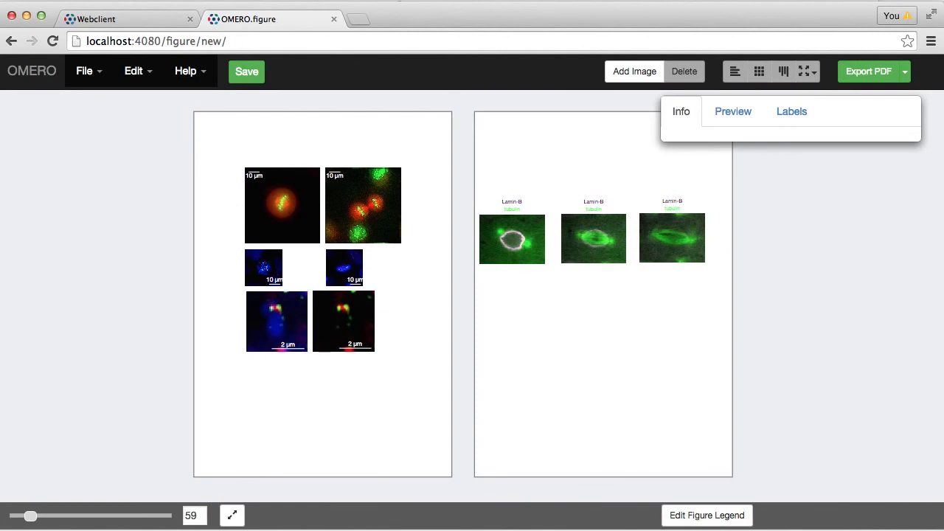
pyautogui.click(699, 516)
pyautogui.click(615, 433)
pyautogui.write('Figure 1:')
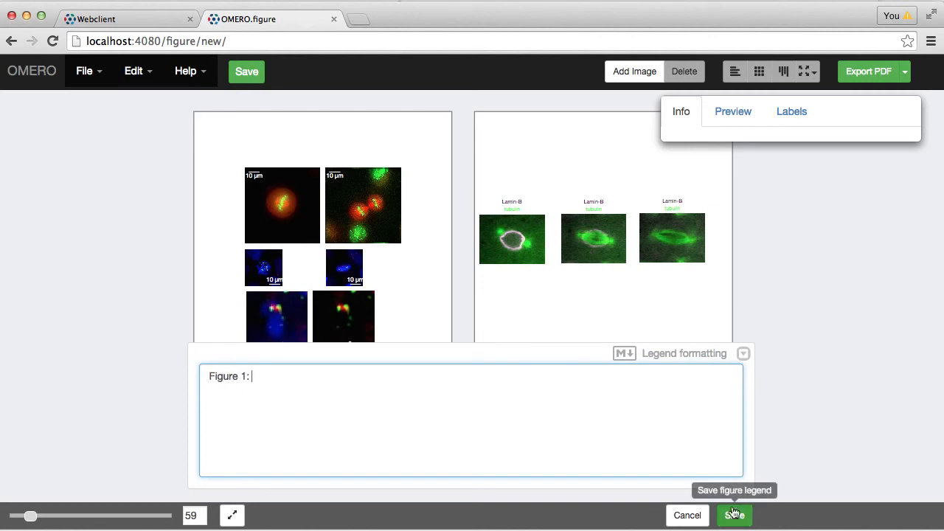
pyautogui.press('super+Tab')
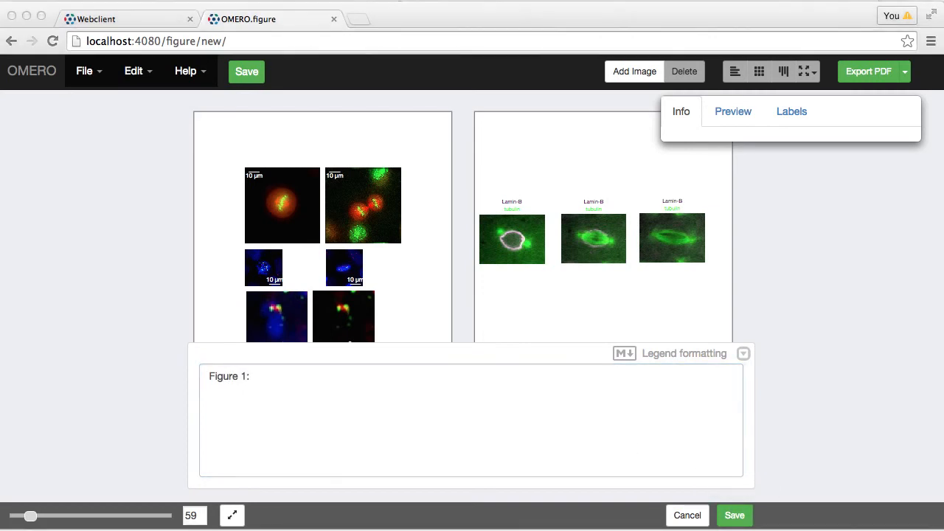
pyautogui.click(500, 393)
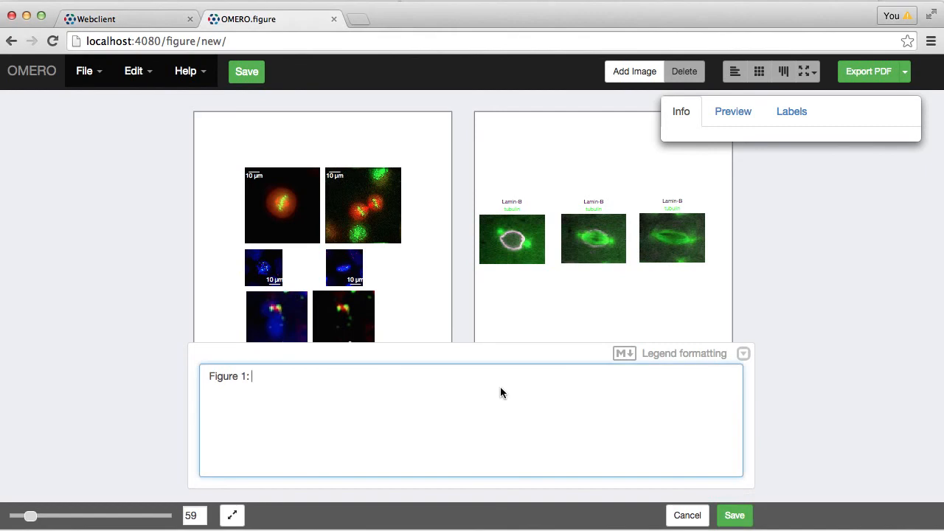
pyautogui.press('super+v')
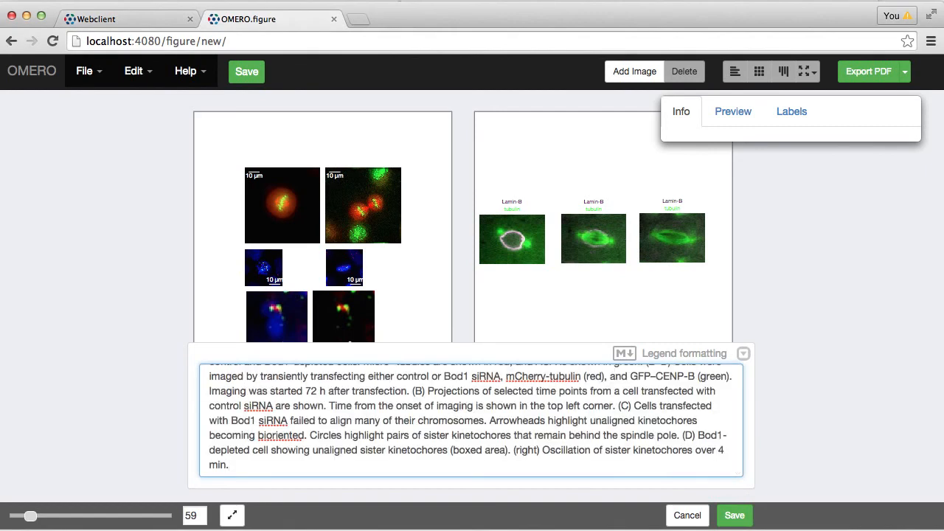
# - Add a second legend paragraph after a blank line, starting with "Figure 2:" and followed by the same copied description
pyautogui.press('Return')
pyautogui.press('Return')
pyautogui.write('Fig')
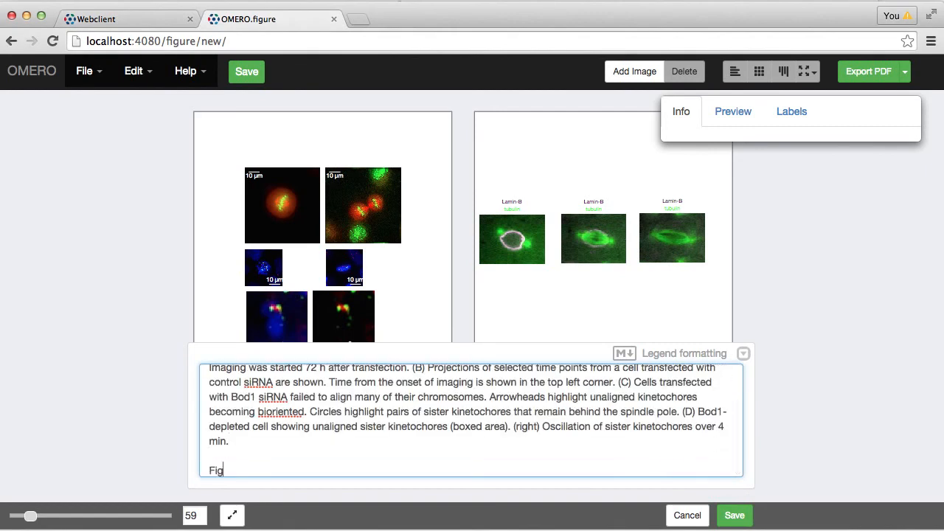
pyautogui.write('ure 2:')
pyautogui.press('super+z')
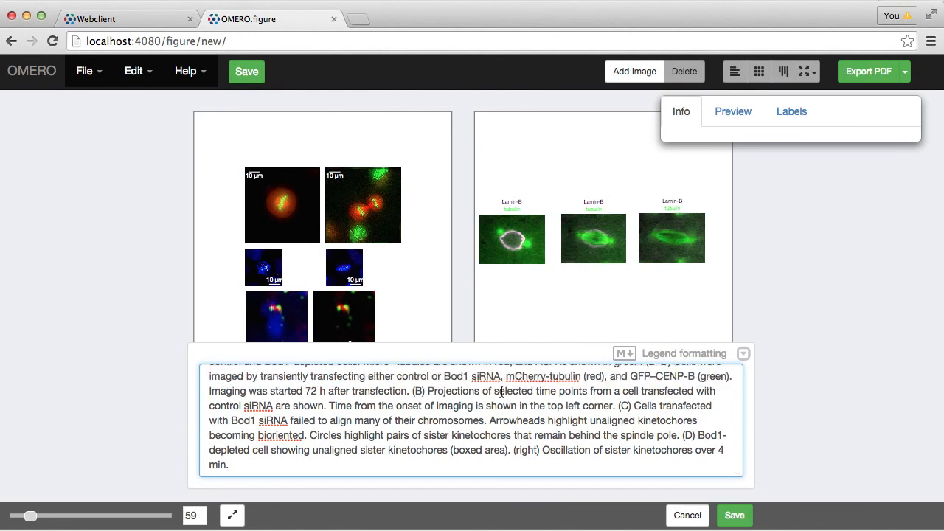
pyautogui.scroll(2, 565, 387)
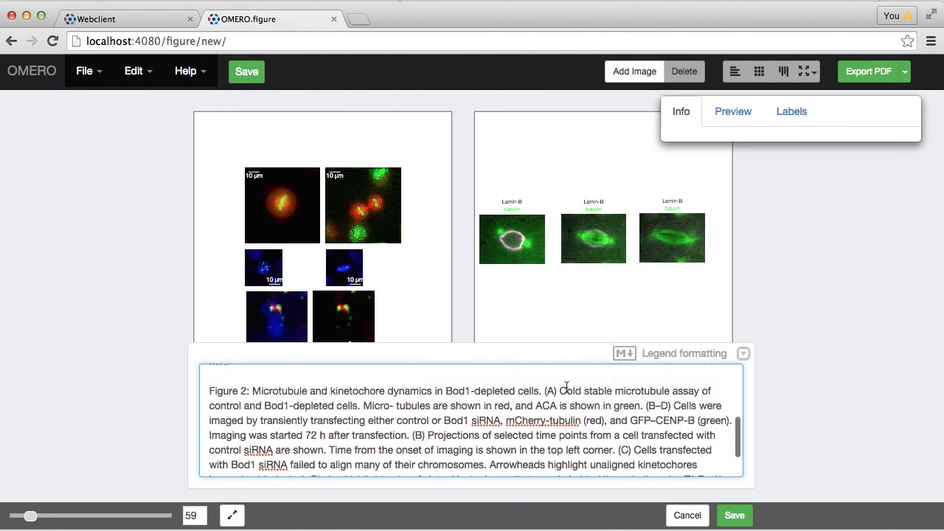
pyautogui.scroll(1, 565, 387)
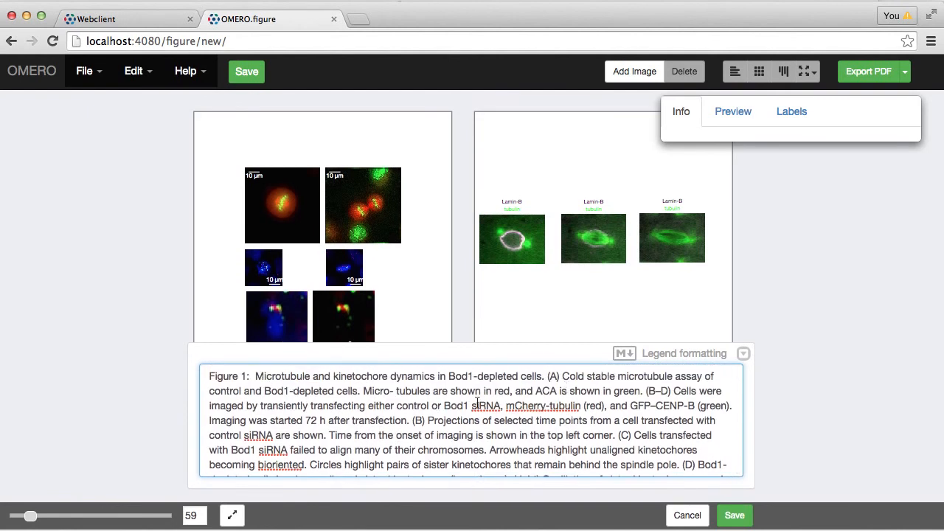
# - Check the legend's Markdown formatting rules and make the Figure 1 title sentence bold by enclosing it in double asterisks
pyautogui.click(672, 357)
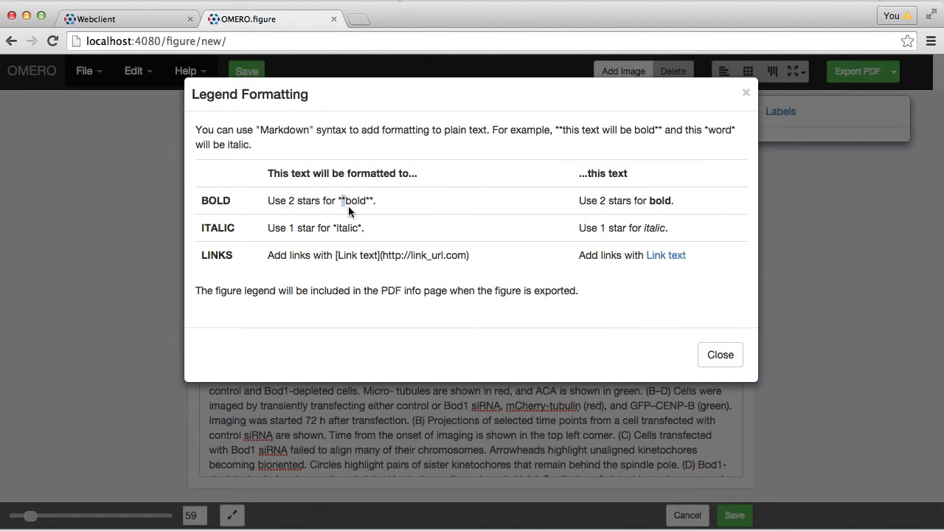
pyautogui.moveTo(336, 200); pyautogui.dragTo(373, 202)
pyautogui.click(719, 356)
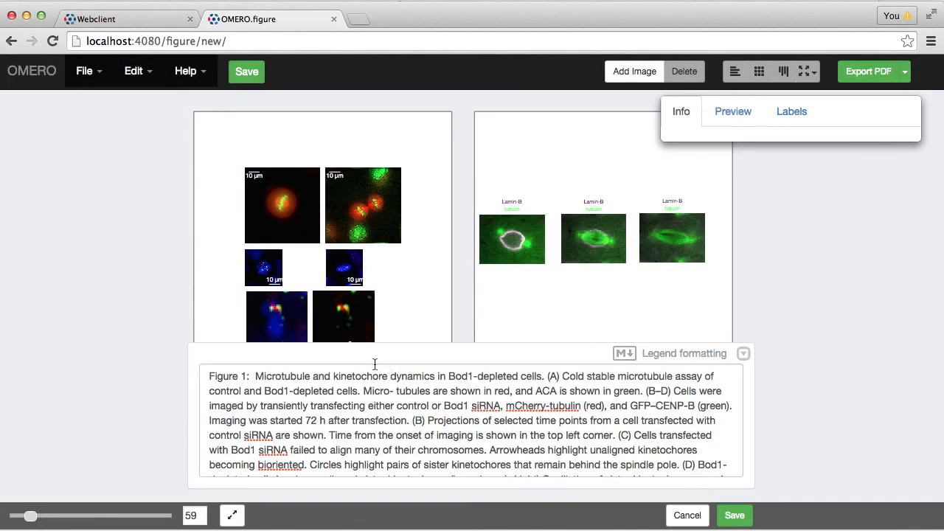
pyautogui.click(211, 378)
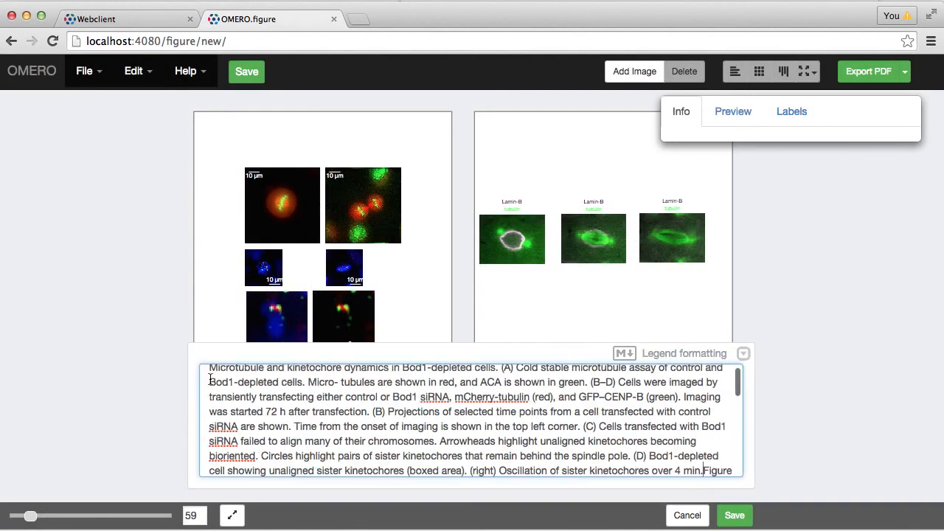
pyautogui.press('super+z')
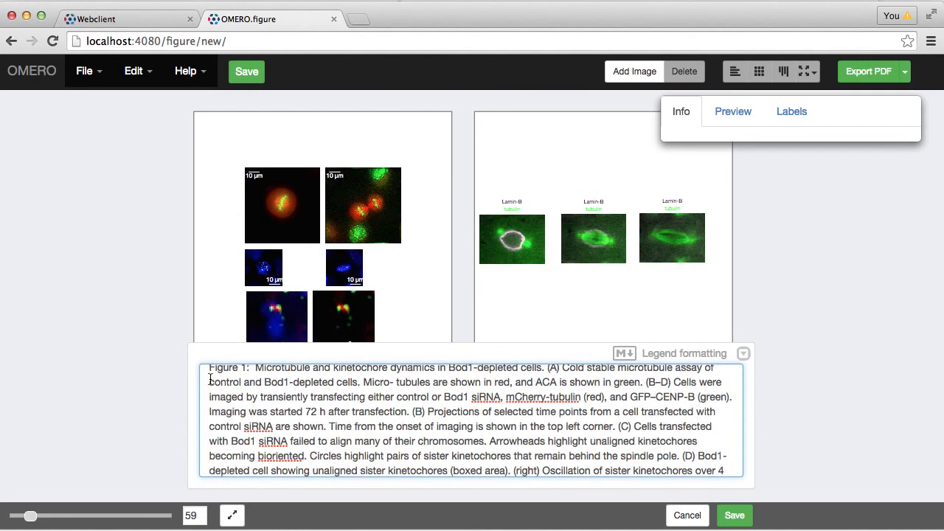
pyautogui.write('**')
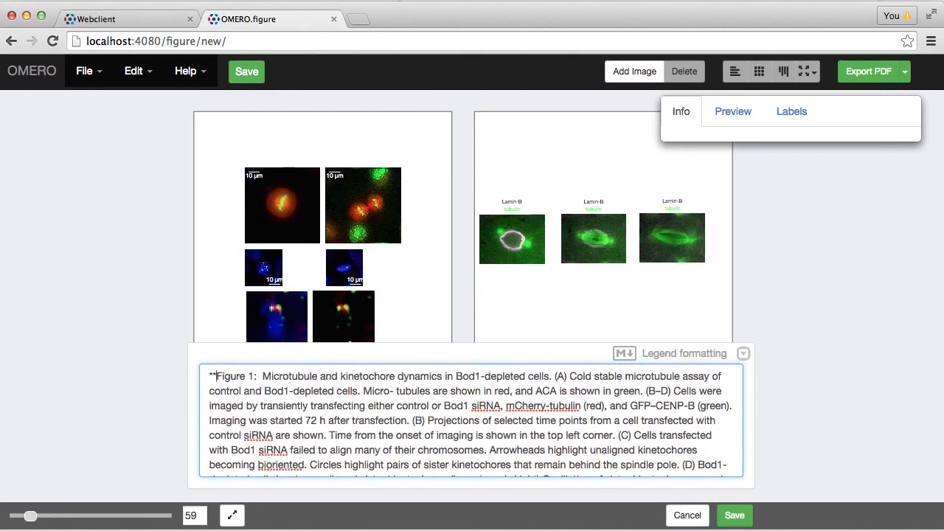
pyautogui.click(554, 379)
pyautogui.write('**')
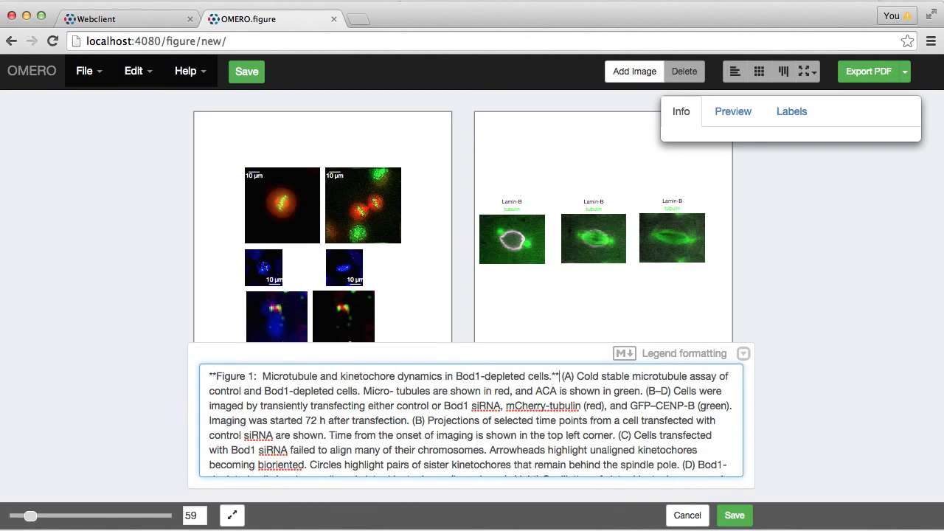
# - Italicise "Bod1" in "control and Bod1-depleted cells" of the Figure 1 legend with single asterisks, and save the legend
pyautogui.click(264, 392)
pyautogui.write('*')
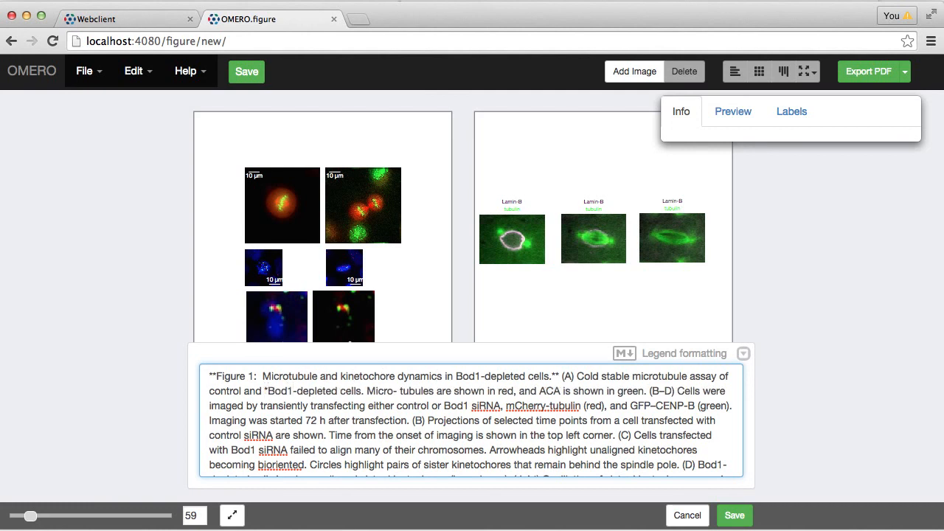
pyautogui.write('*')
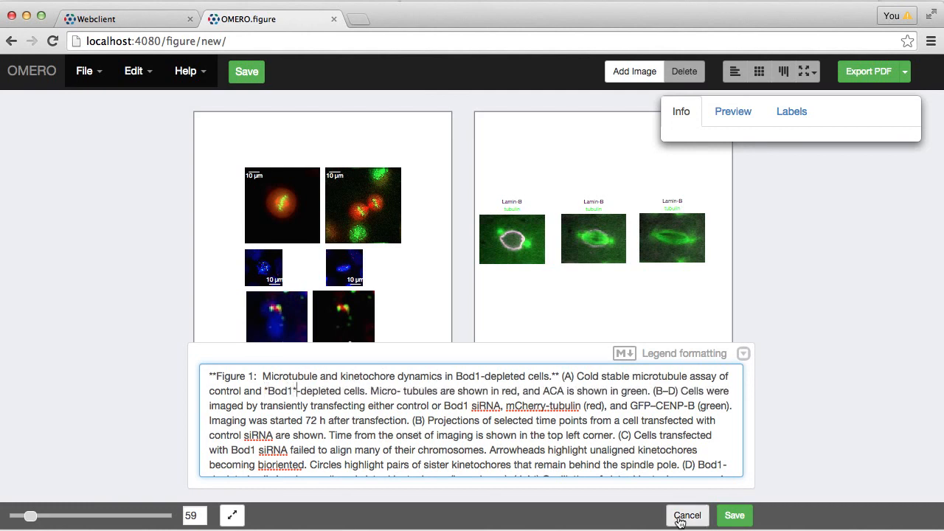
pyautogui.click(734, 515)
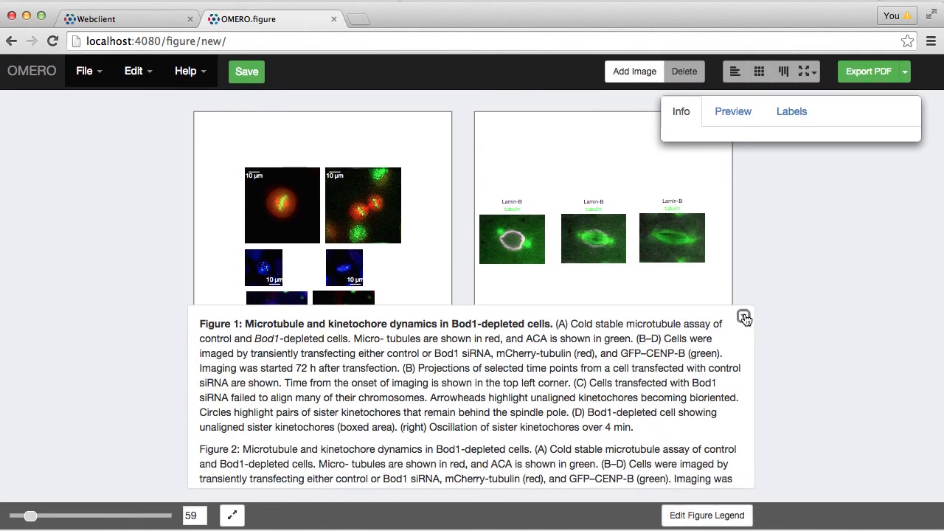
# - Collapse the figure legend and save the figure under the name "Release 1.1"
pyautogui.click(743, 316)
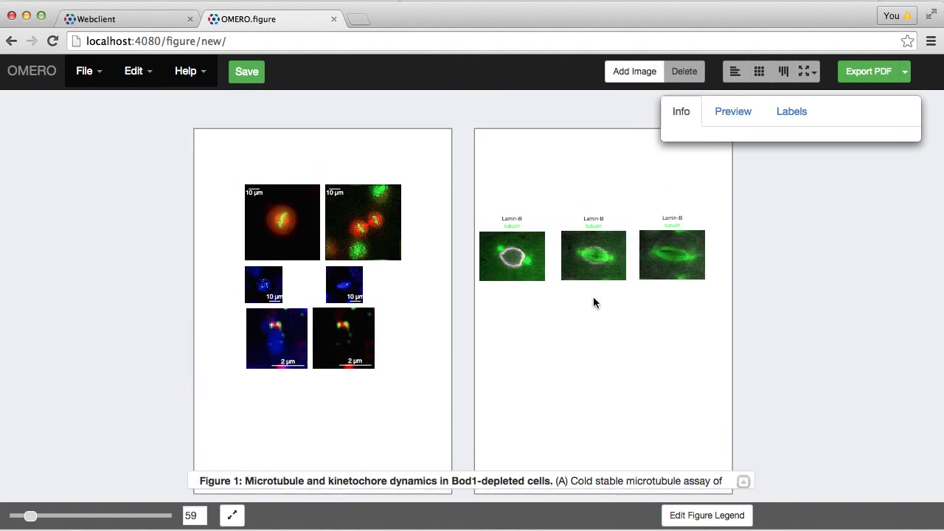
pyautogui.click(248, 74)
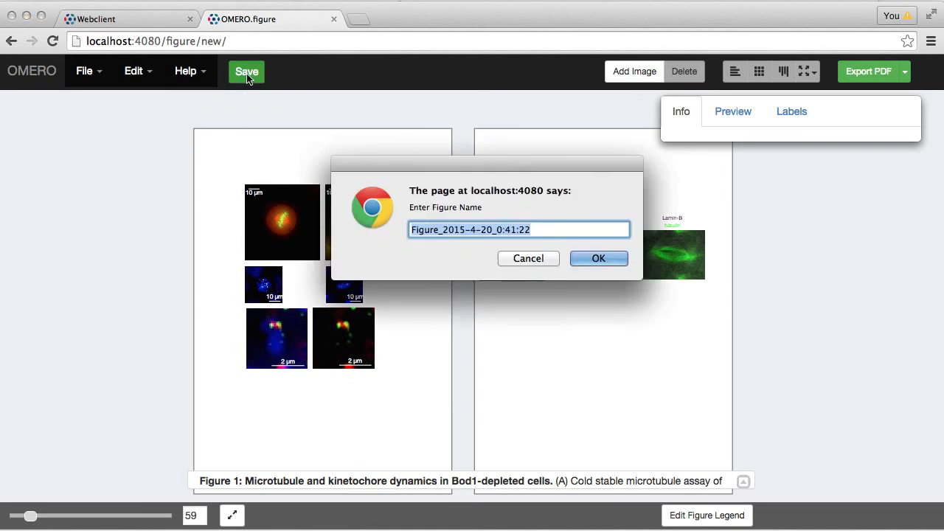
pyautogui.write('R')
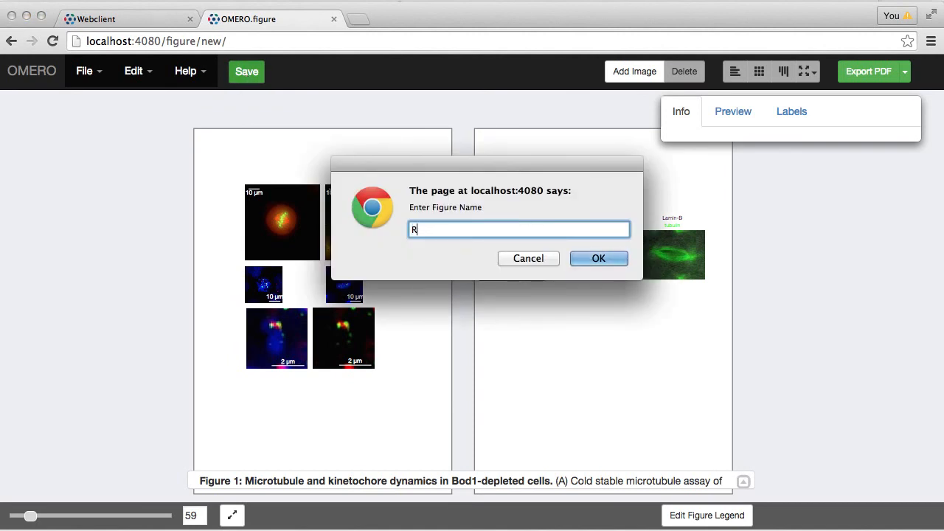
pyautogui.write('elease 1.1')
pyautogui.click(599, 258)
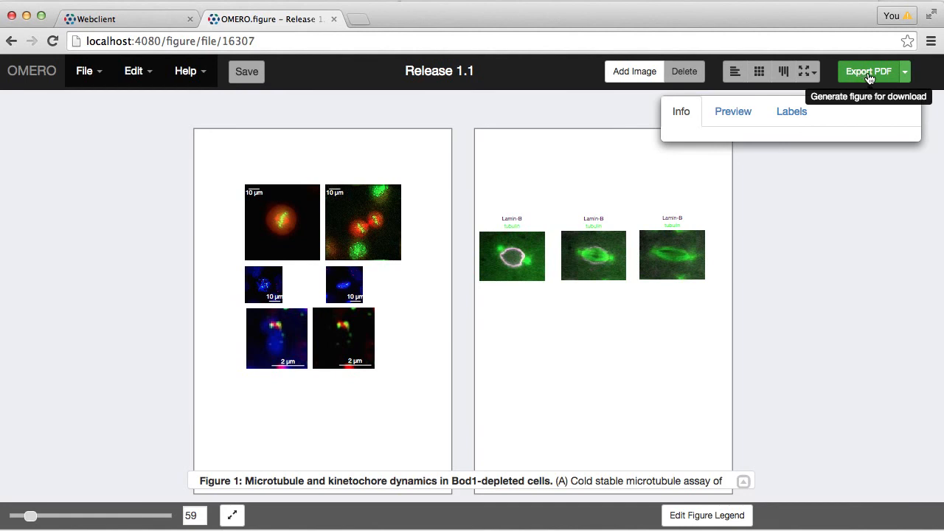
# - Export the figure in the TIFF (300 dpi) format and download the result
pyautogui.click(907, 71)
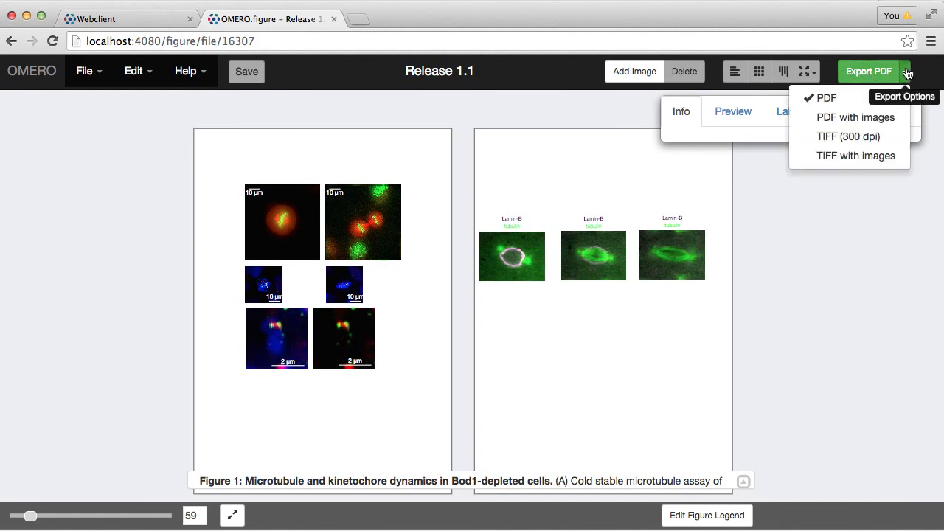
pyautogui.click(863, 137)
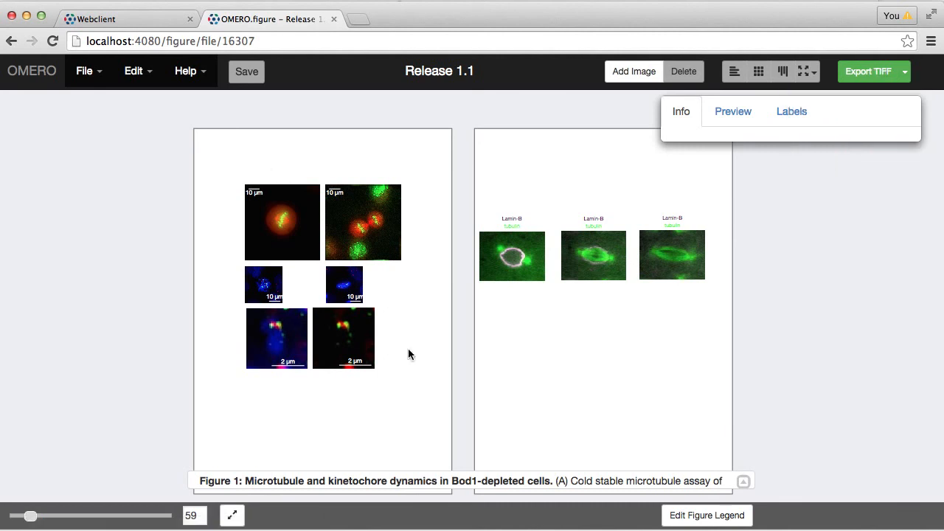
pyautogui.click(871, 71)
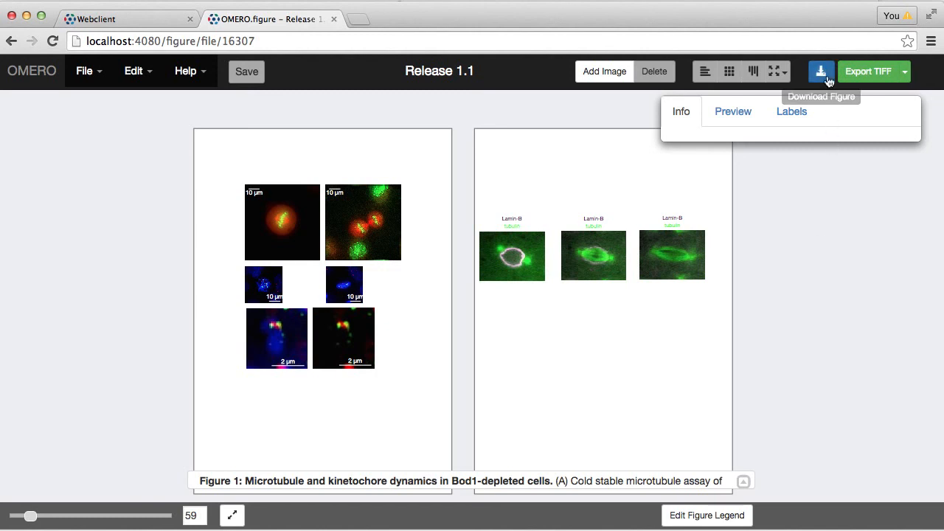
pyautogui.click(821, 70)
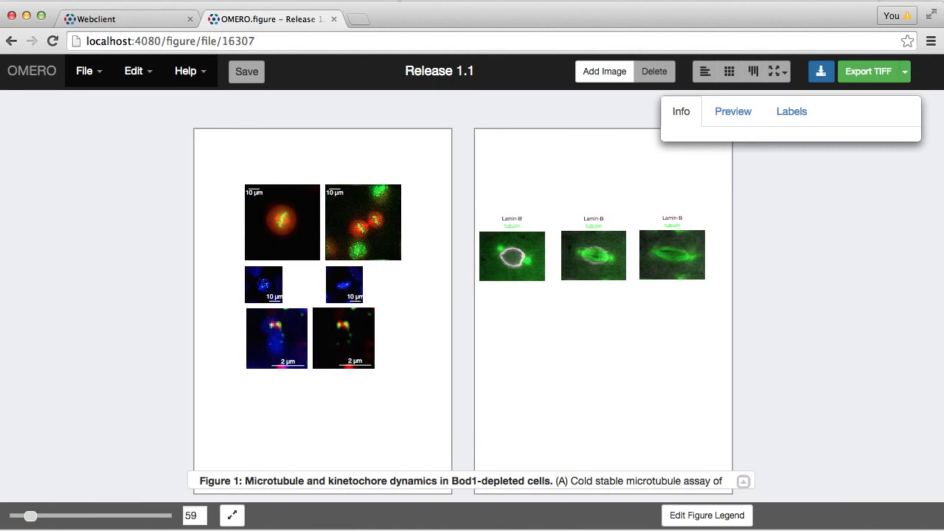
# - Switch to the downloaded Release_1.1 folder in Finder and preview both page TIFFs and info_page.pdf
pyautogui.click(878, 529)
pyautogui.click(880, 529)
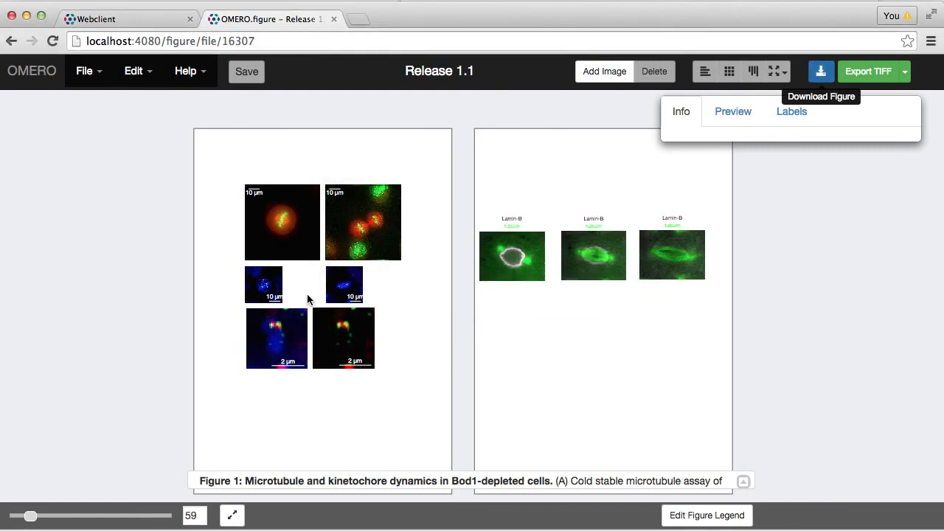
pyautogui.press('super+Tab')
pyautogui.press('super+Tab')
pyautogui.moveTo(313, 6); pyautogui.dragTo(204, 6)
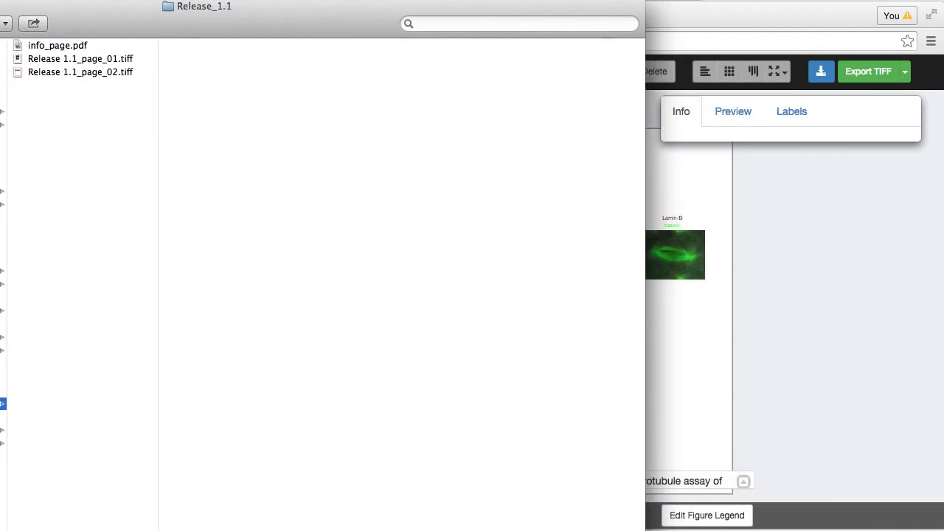
pyautogui.click(51, 63)
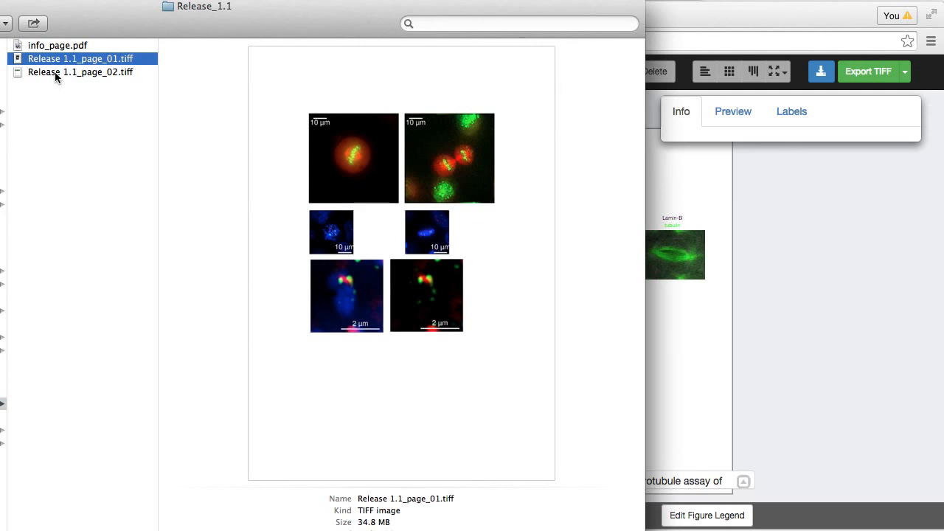
pyautogui.click(55, 72)
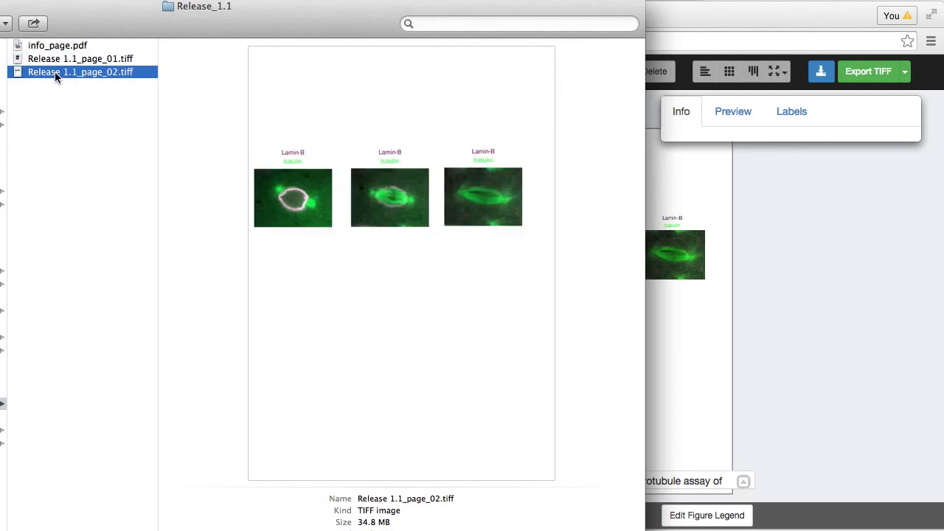
pyautogui.click(53, 46)
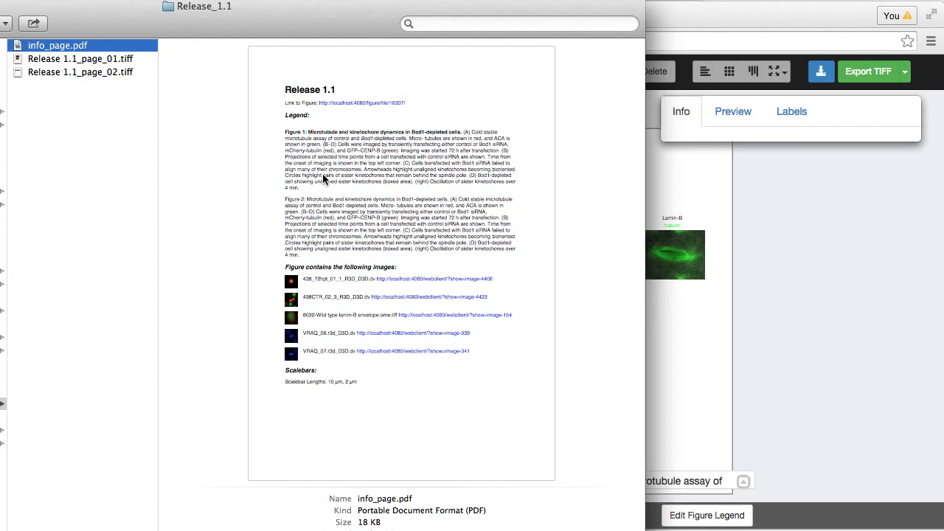
# - Return to OMERO.figure in the browser, export the figure as PDF with images and download the result
pyautogui.click(818, 190)
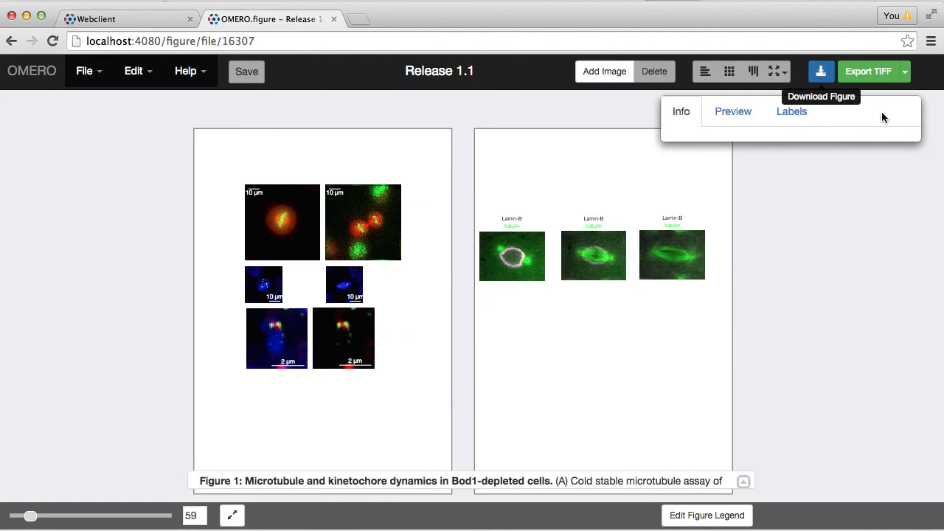
pyautogui.click(906, 72)
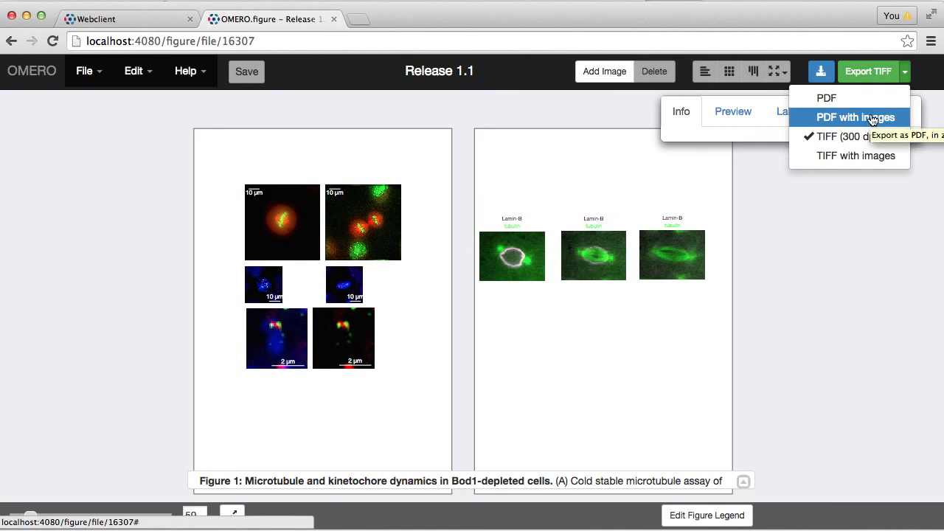
pyautogui.click(847, 120)
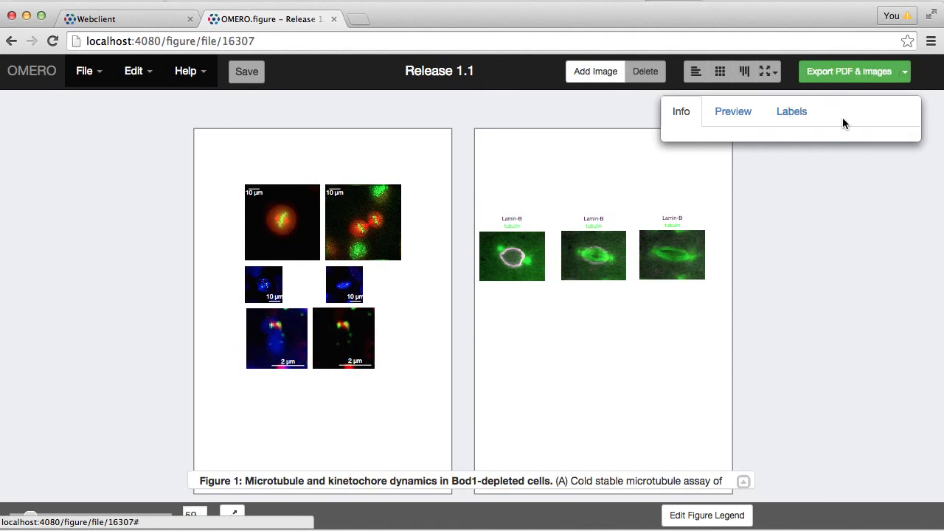
pyautogui.click(845, 74)
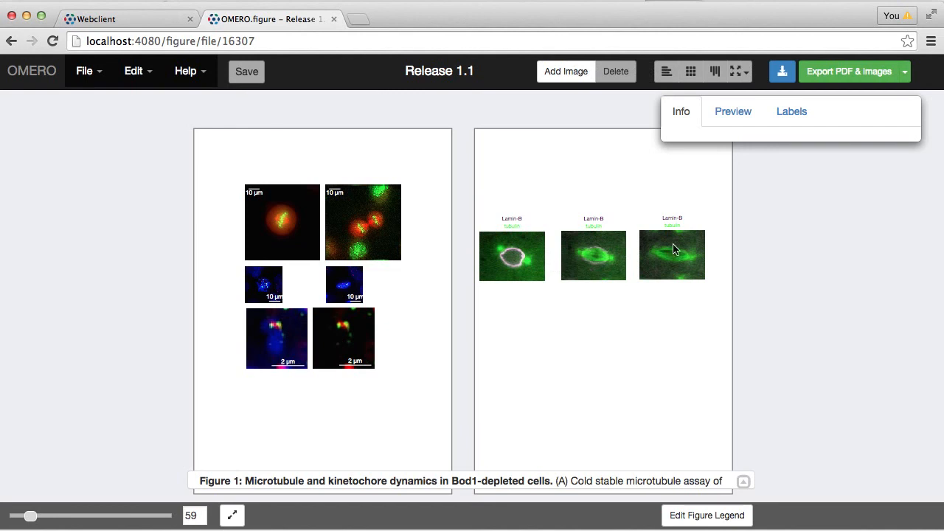
pyautogui.click(782, 72)
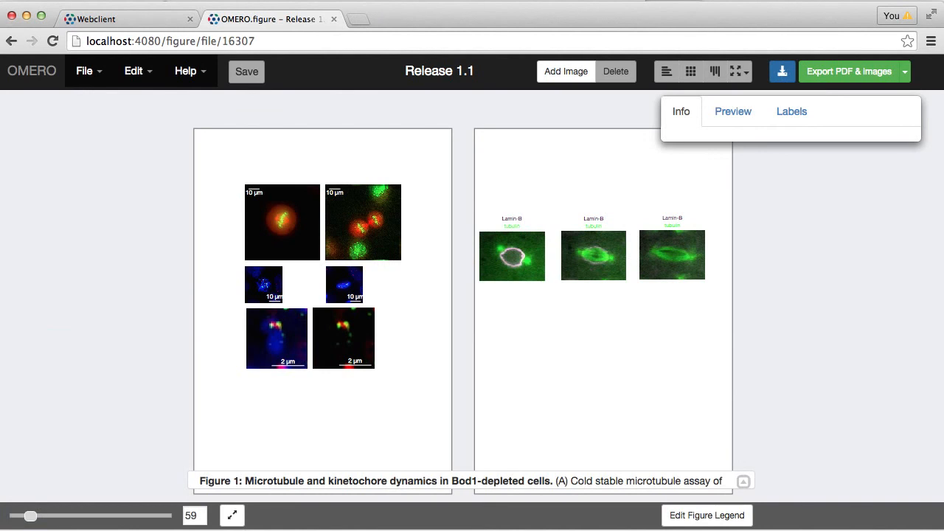
# - Open the downloaded Release_1.1 (1) folder in Finder and page through Release 1.1.pdf to its info page
pyautogui.click(877, 529)
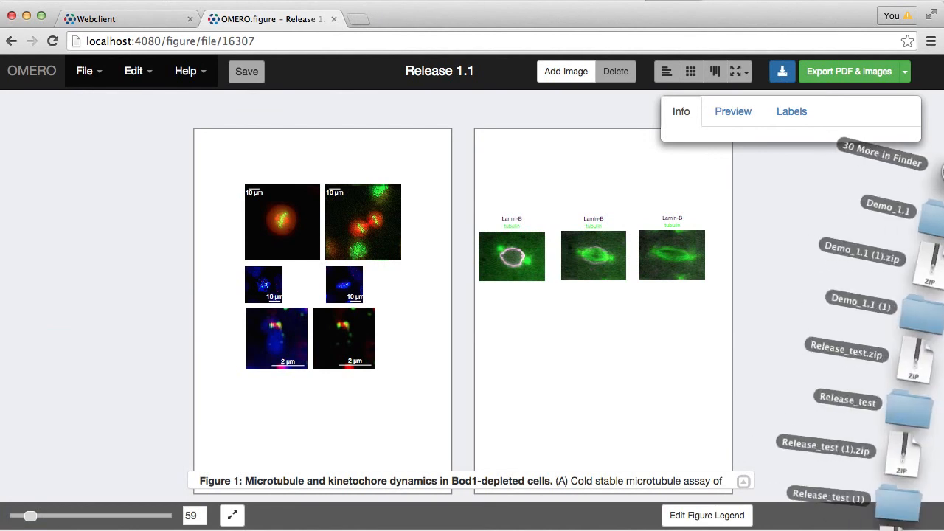
pyautogui.click(888, 528)
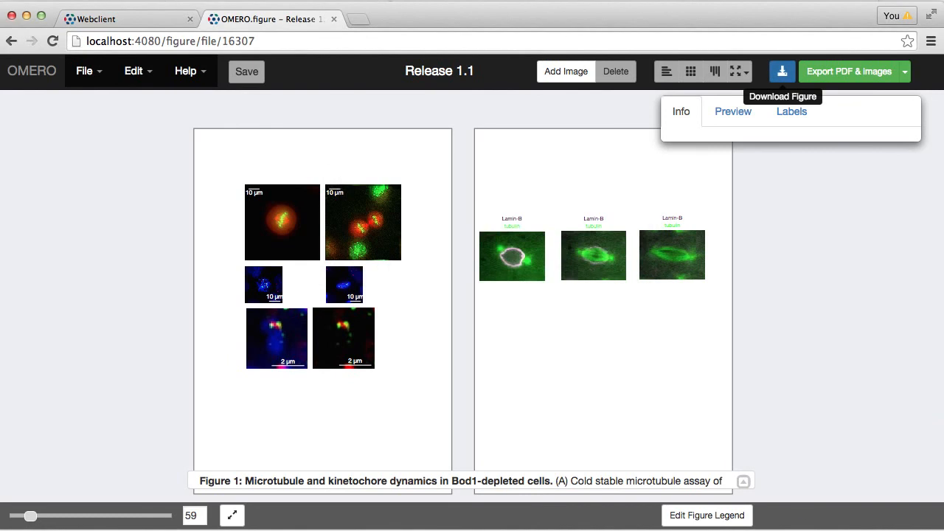
pyautogui.click(889, 529)
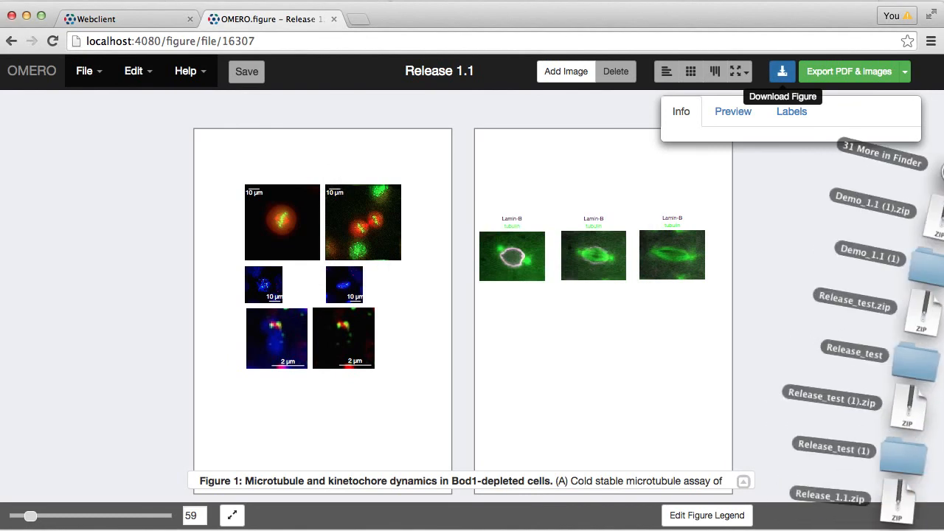
pyautogui.click(889, 529)
pyautogui.moveTo(332, 19); pyautogui.dragTo(218, 0)
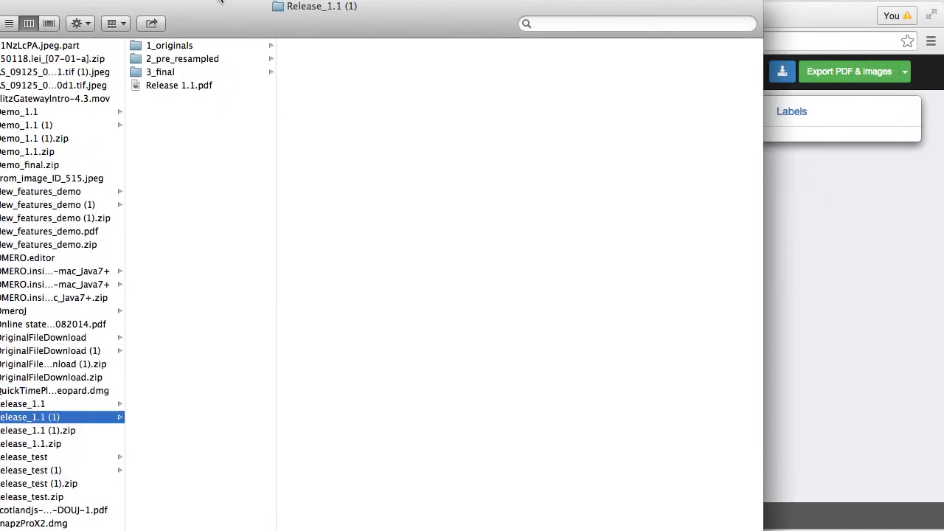
pyautogui.click(122, 84)
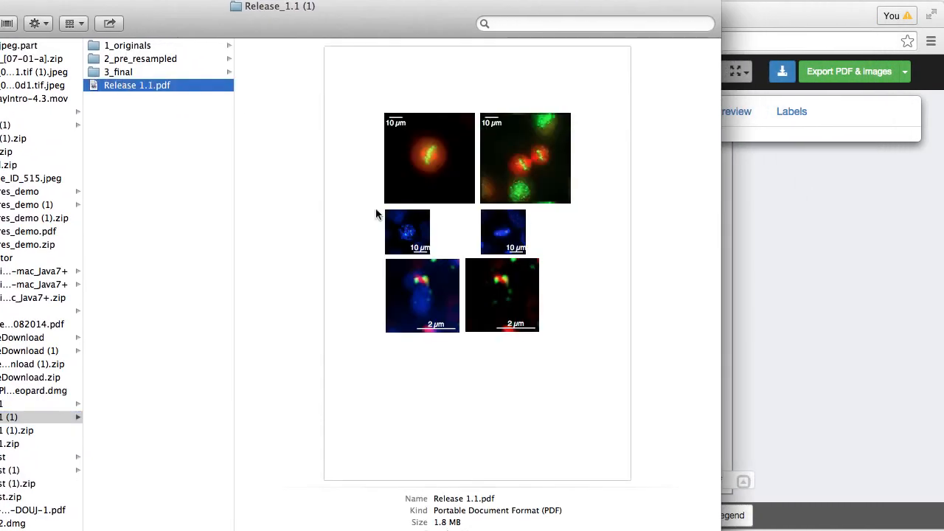
pyautogui.click(492, 447)
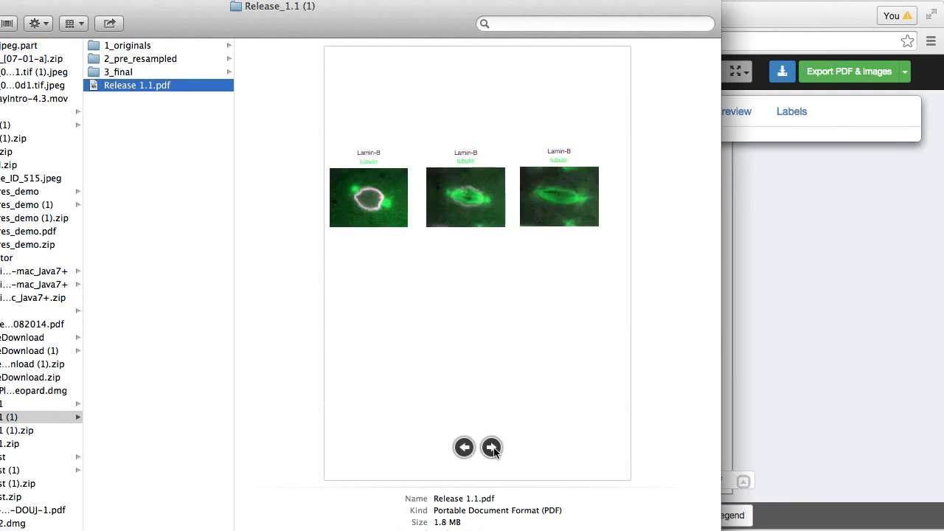
pyautogui.click(492, 448)
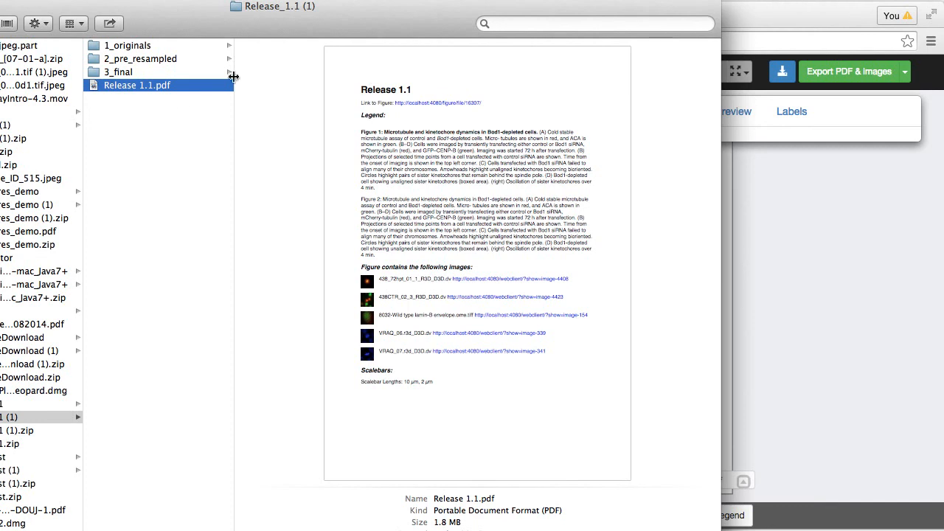
# - Preview the first four exported TIFF images in the 1_originals folder
pyautogui.click(130, 49)
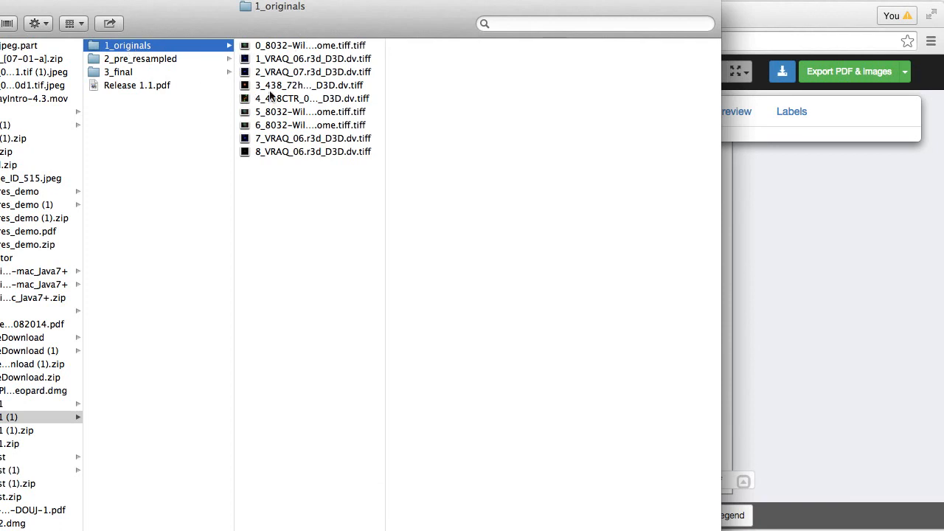
pyautogui.click(324, 47)
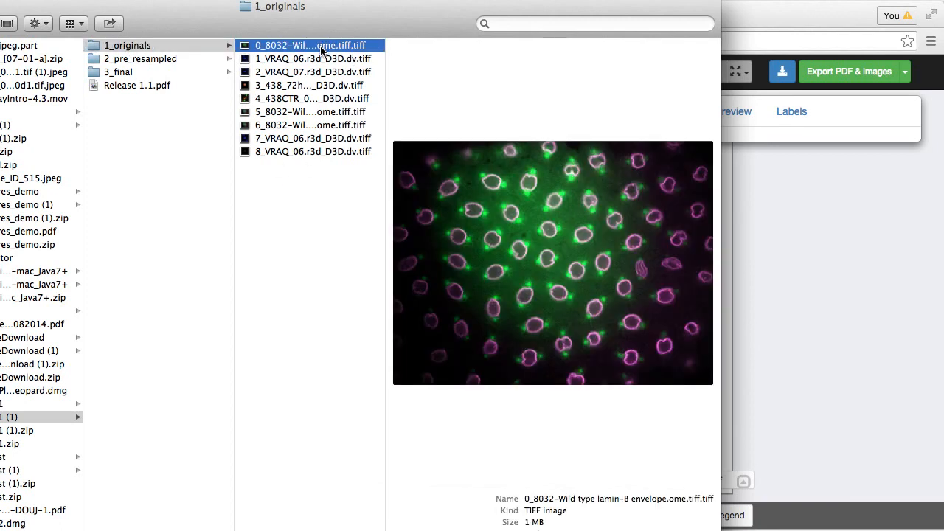
pyautogui.click(323, 63)
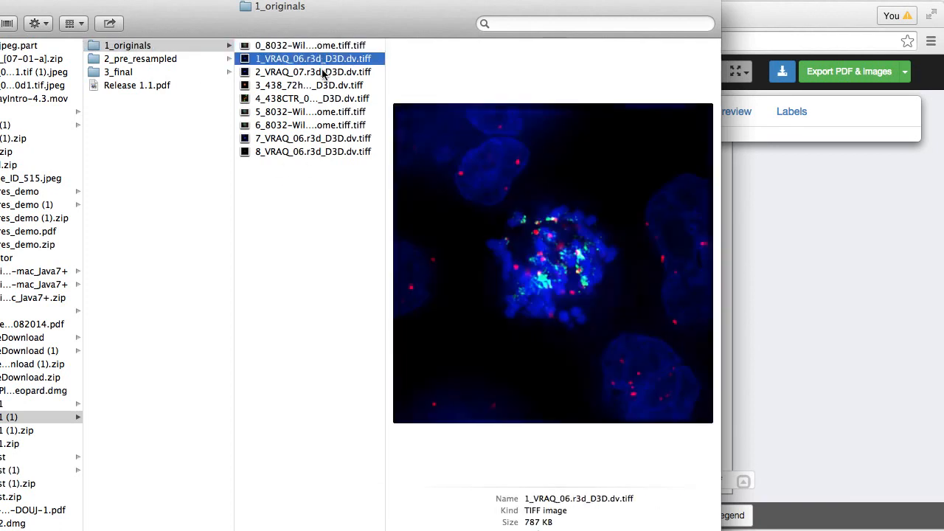
pyautogui.click(325, 74)
pyautogui.click(326, 86)
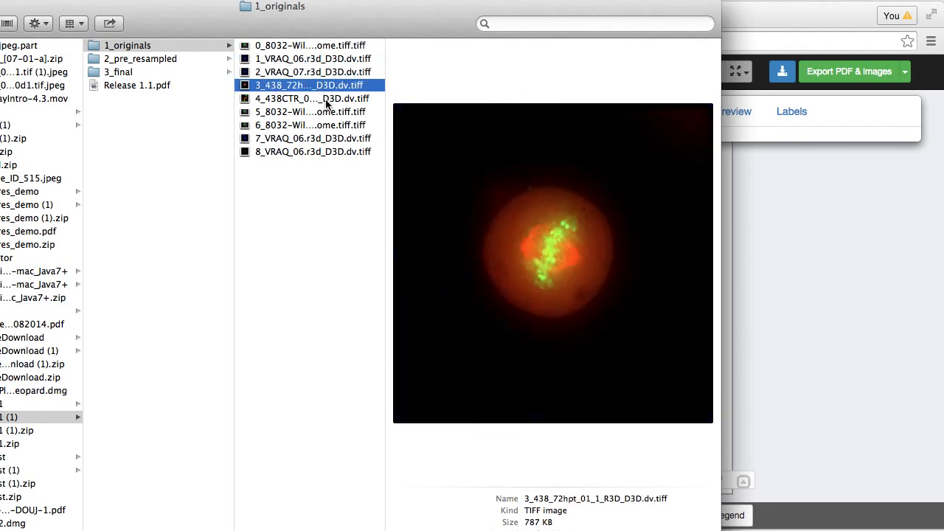
# - Preview images in the 3_final folder, comparing the full 1_VRAQ_06 panel with the cropped 7_VRAQ_06 and 8_VRAQ_06 panels
pyautogui.click(120, 73)
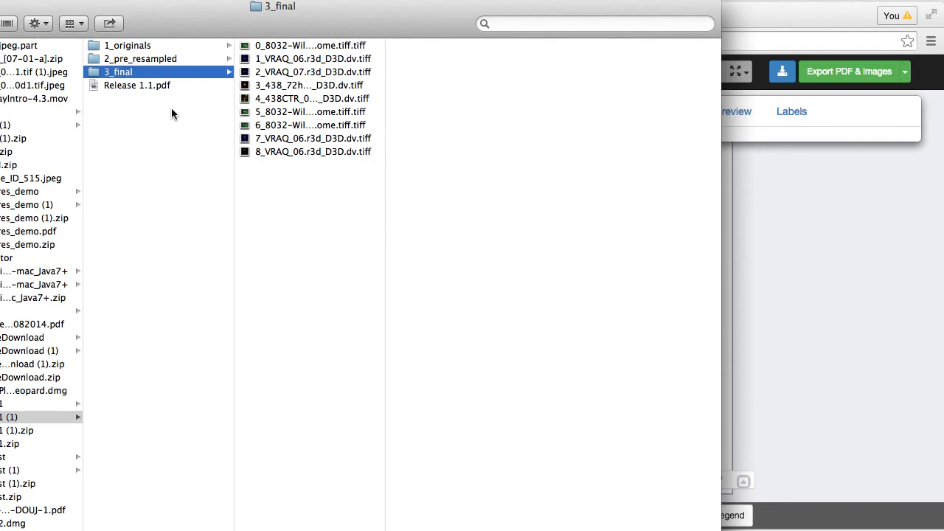
pyautogui.click(272, 143)
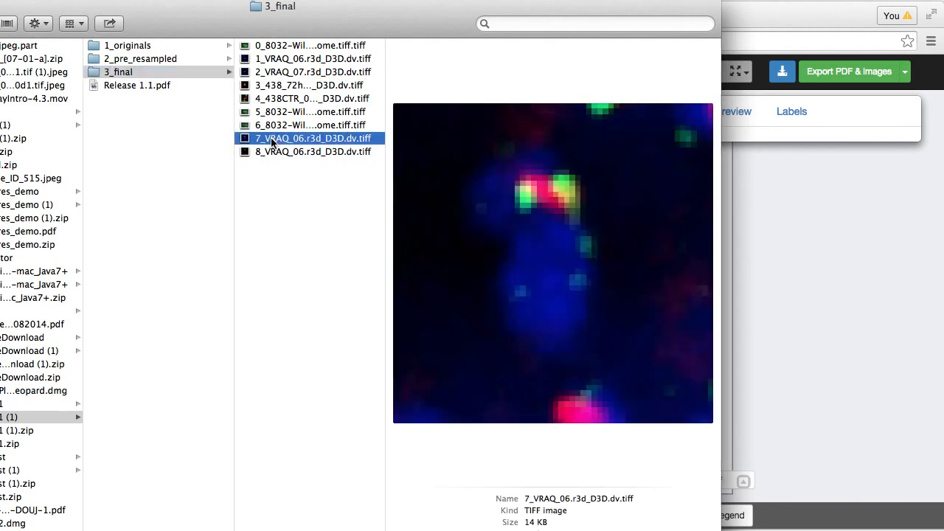
pyautogui.click(278, 46)
pyautogui.click(281, 61)
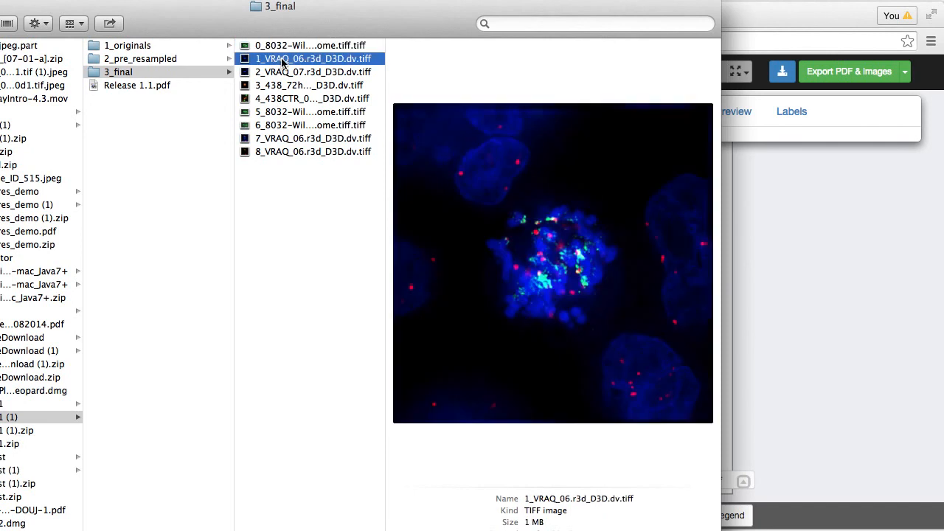
pyautogui.click(294, 140)
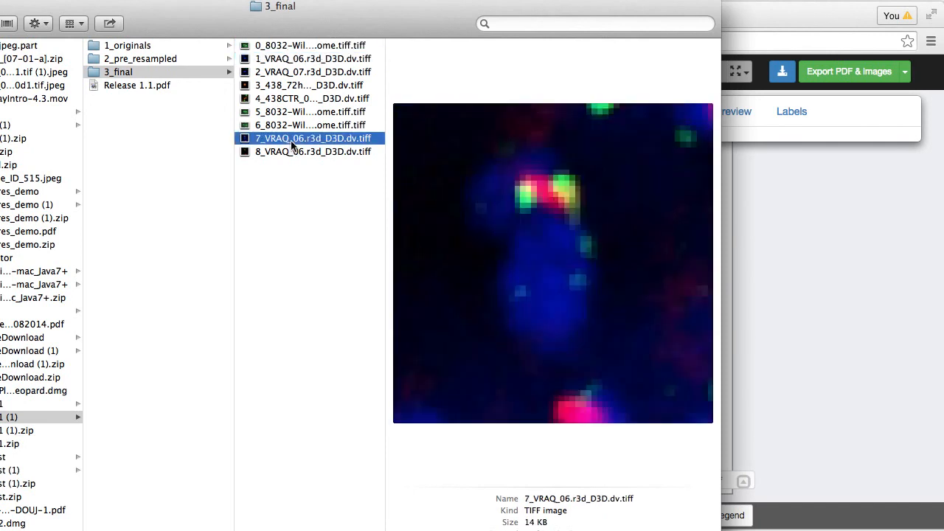
pyautogui.click(295, 151)
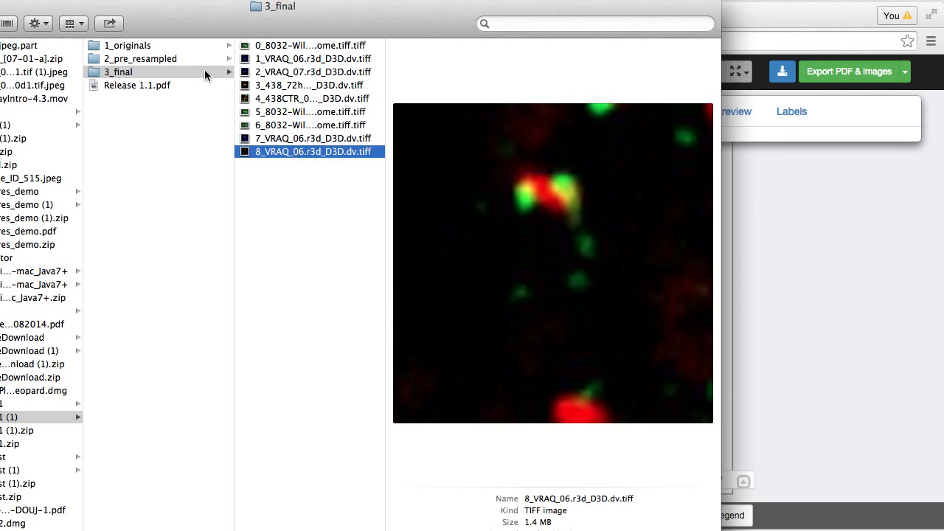
# - Compare 8_VRAQ_06.r3d_D3D.dv.tiff in the 2_pre_resampled folder with its version in 3_final, checking the 1_originals list in between
pyautogui.click(120, 61)
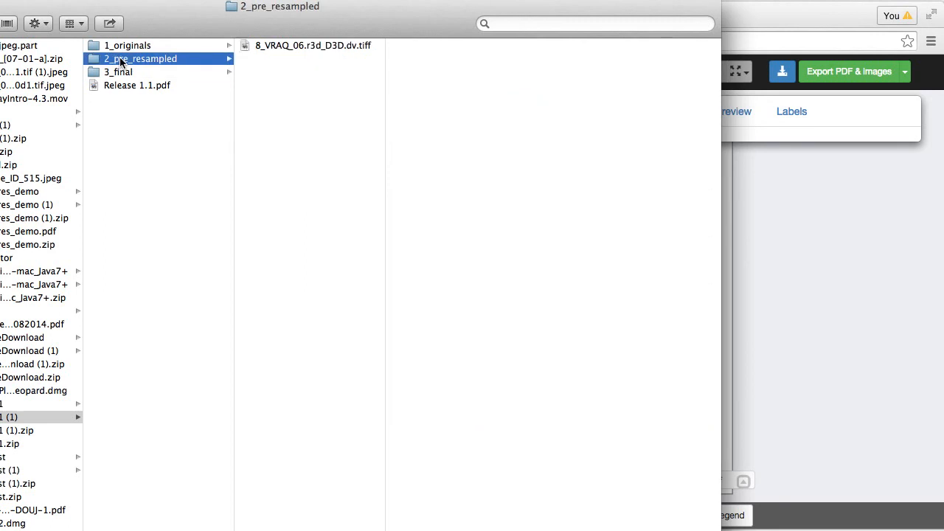
pyautogui.click(296, 45)
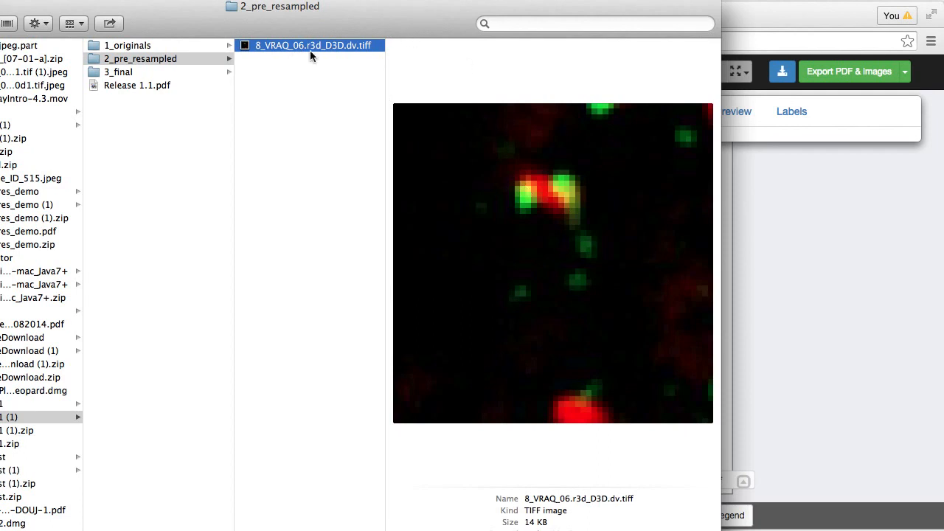
pyautogui.click(143, 47)
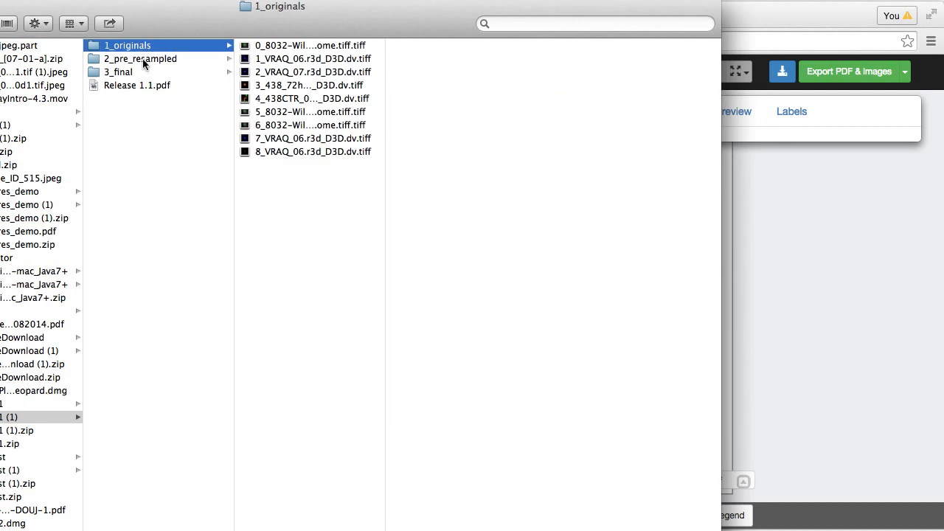
pyautogui.click(142, 76)
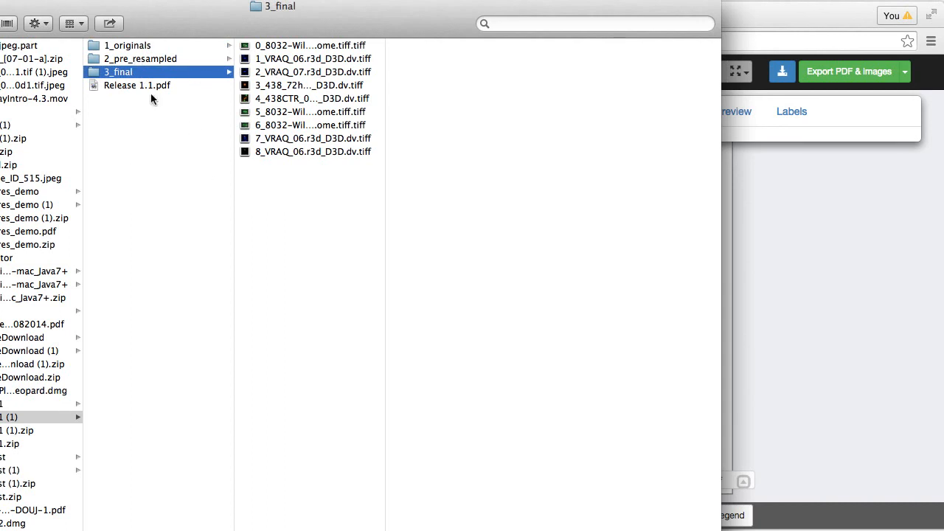
pyautogui.click(288, 152)
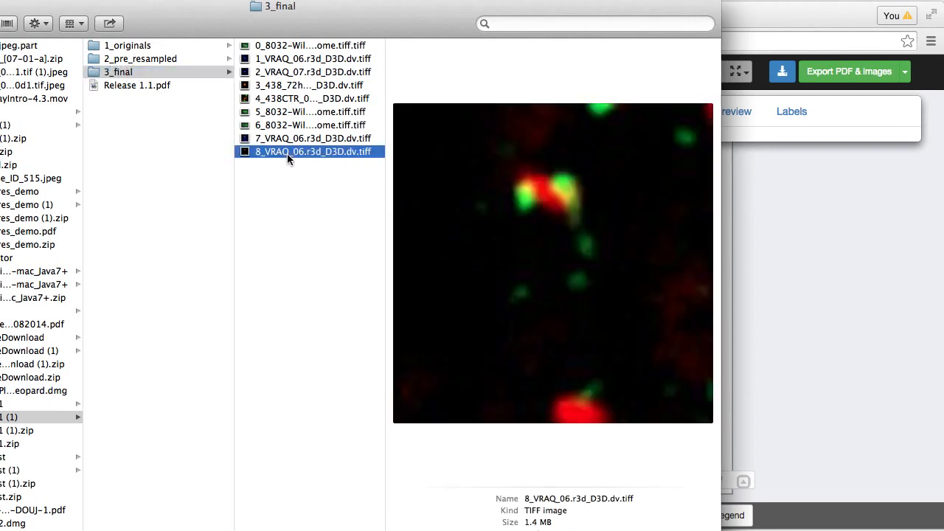